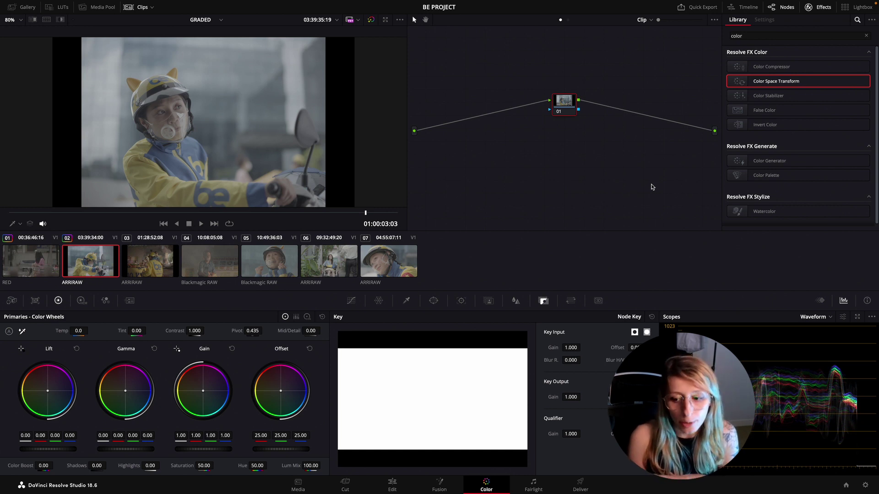
Open Project Settings to check color management, then cancel out without changes.
{"action": "left_click", "coordinate": [865, 486]}
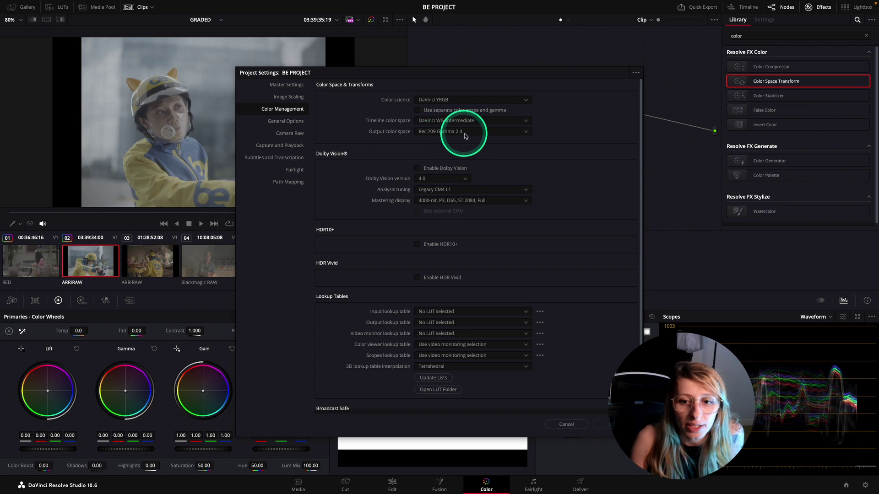
{"action": "left_click", "coordinate": [566, 425]}
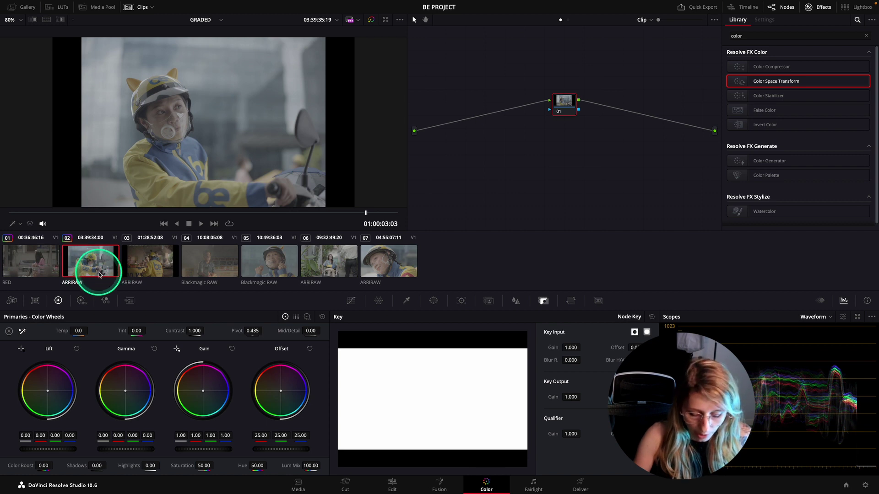
Group ARRIRAW clips 02, 03, 06 and 07 into a new color group named ARRI.
{"action": "left_click", "coordinate": [148, 266], "text": "ctrl"}
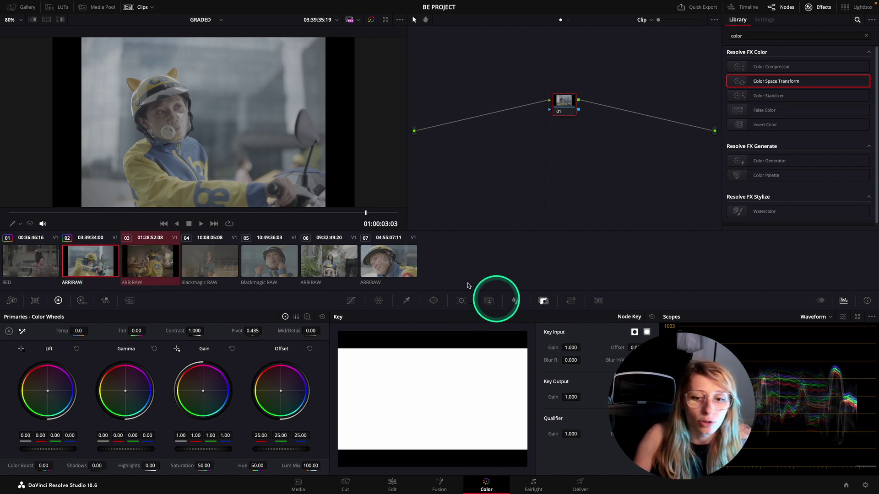
{"action": "left_click", "coordinate": [325, 262], "text": "ctrl"}
{"action": "left_click", "coordinate": [393, 263], "text": "ctrl"}
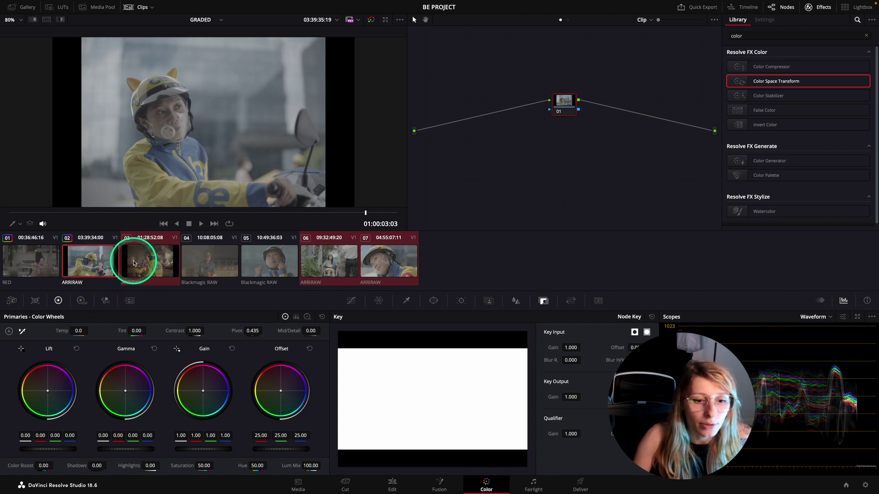
{"action": "right_click", "coordinate": [118, 263]}
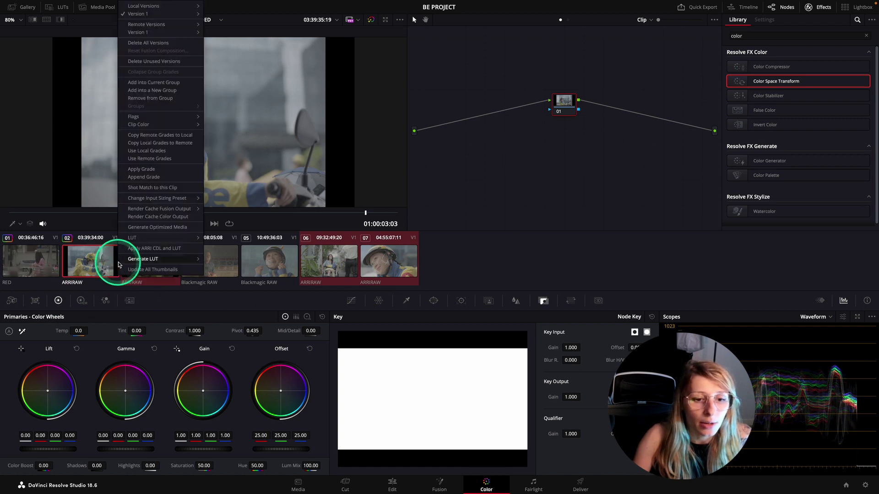
{"action": "left_click", "coordinate": [164, 91]}
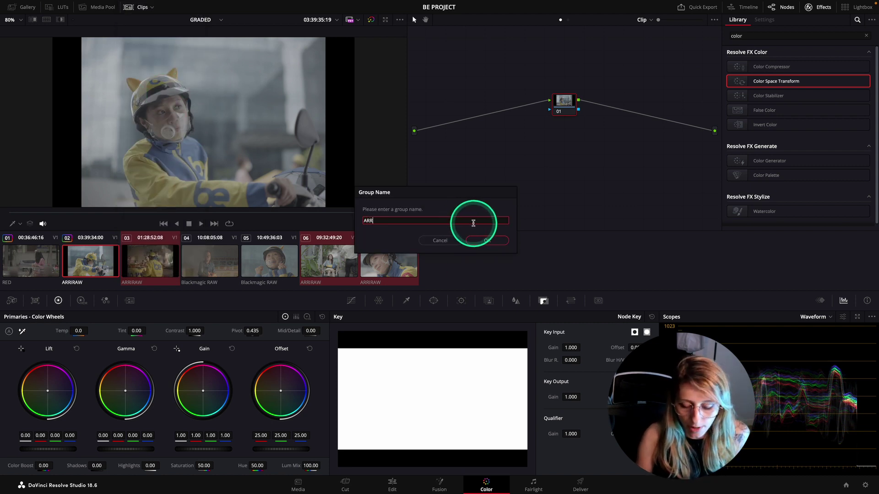
{"action": "type", "text": "ARRI"}
{"action": "left_click", "coordinate": [486, 240]}
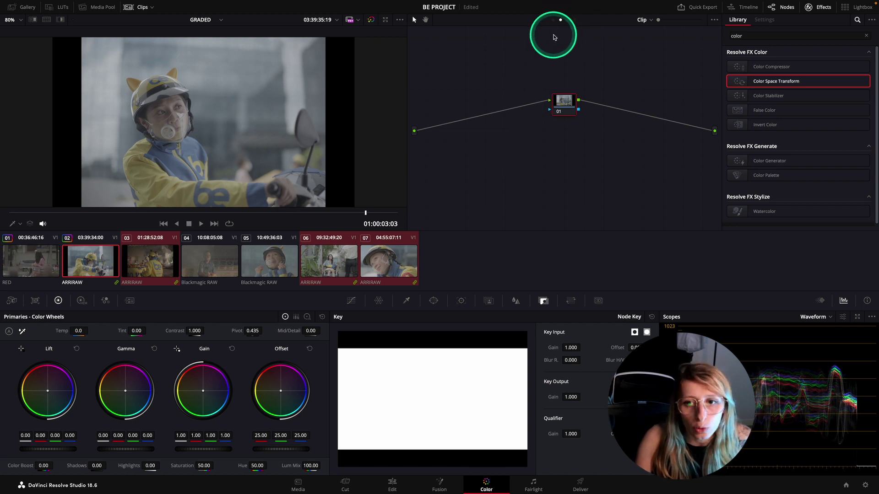
Switch between the ARRI group's Pre-Clip and Post-Clip graphs, ending on Pre-Clip.
{"action": "left_click", "coordinate": [553, 21]}
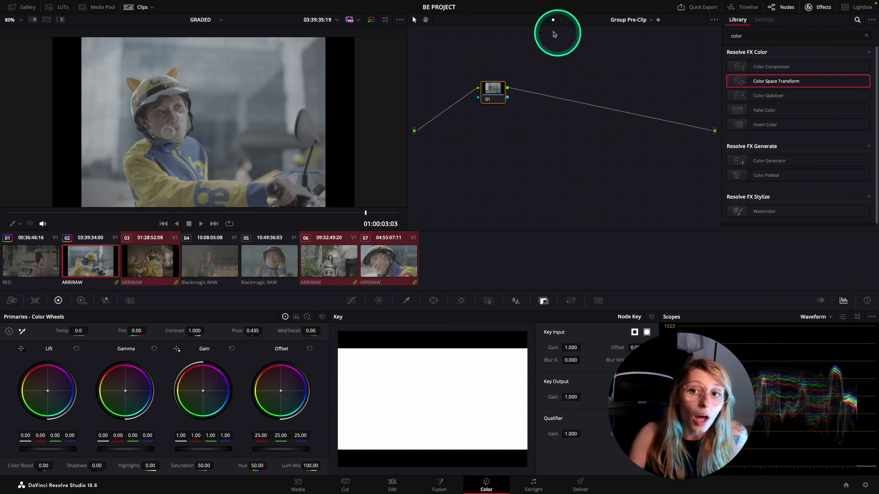
{"action": "left_click", "coordinate": [568, 20]}
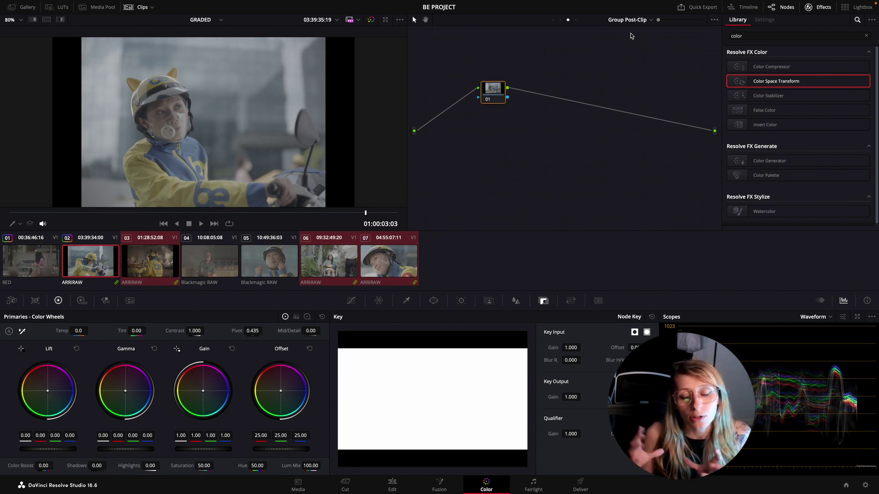
{"action": "left_click", "coordinate": [568, 19]}
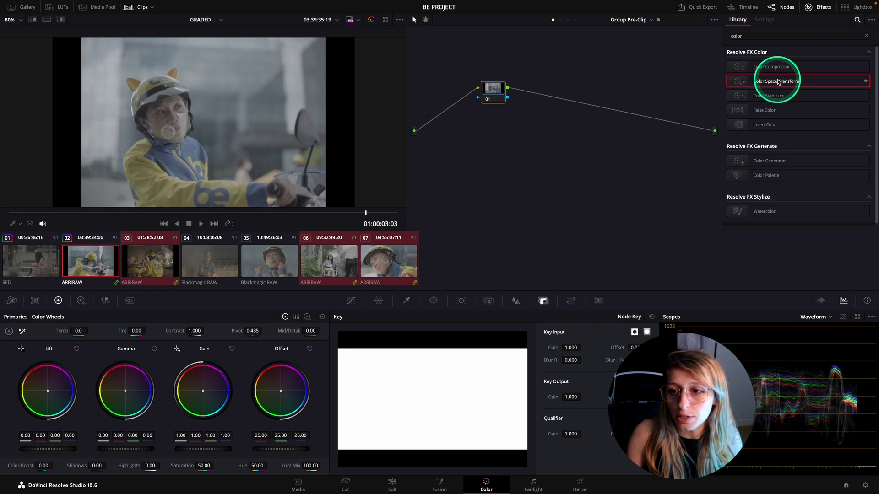
Add a Color Space Transform to node 01: ARRI Wide Gamut 3/LogC3 to DaVinci Wide Gamut/Intermediate.
{"action": "left_click_drag", "start_coordinate": [778, 81], "coordinate": [498, 115]}
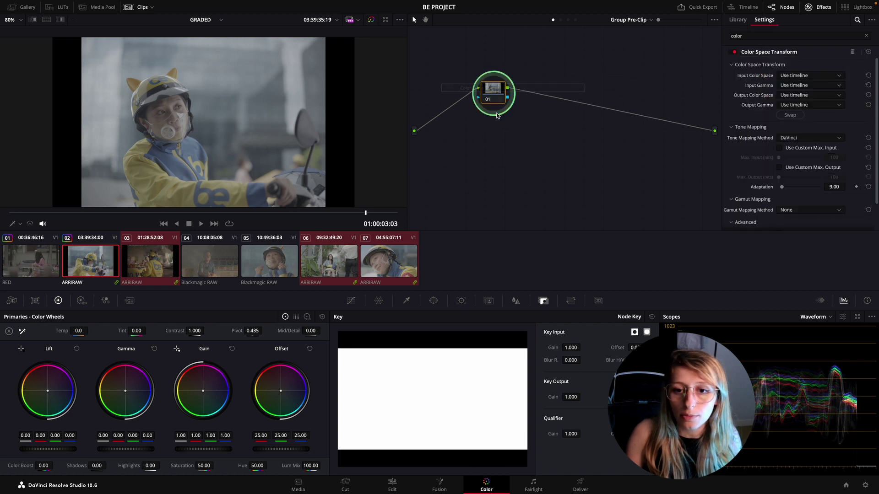
{"action": "left_click", "coordinate": [822, 74]}
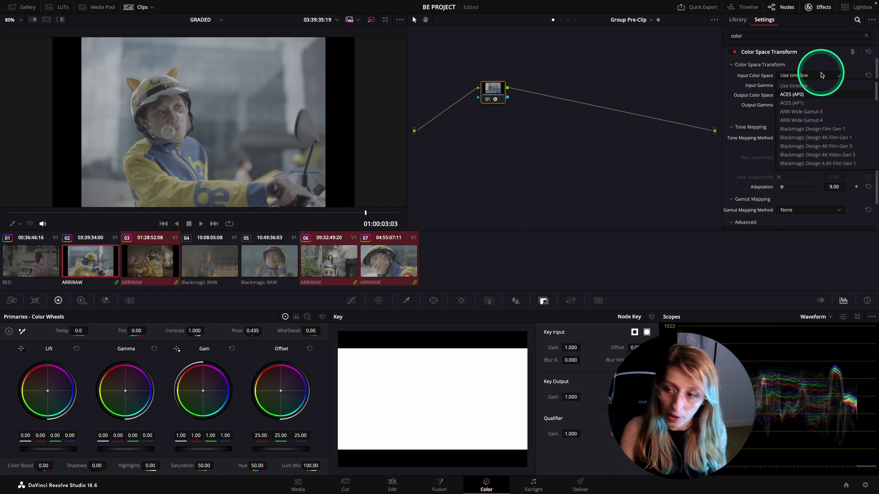
{"action": "left_click", "coordinate": [801, 112]}
{"action": "left_click", "coordinate": [806, 86]}
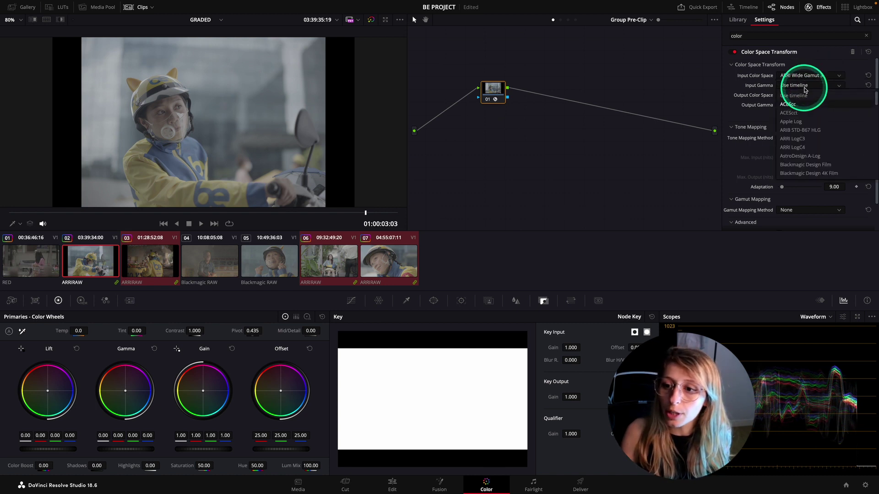
{"action": "left_click", "coordinate": [792, 138]}
{"action": "left_click", "coordinate": [800, 97]}
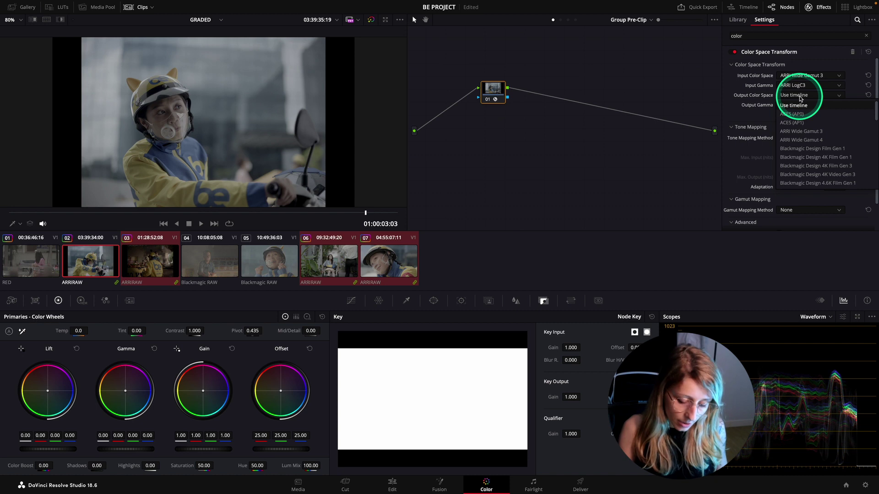
{"action": "left_click", "coordinate": [804, 182]}
{"action": "left_click", "coordinate": [800, 104]}
{"action": "scroll", "coordinate": [795, 179], "scroll_direction": "down", "scroll_amount": 3}
{"action": "left_click", "coordinate": [794, 192]}
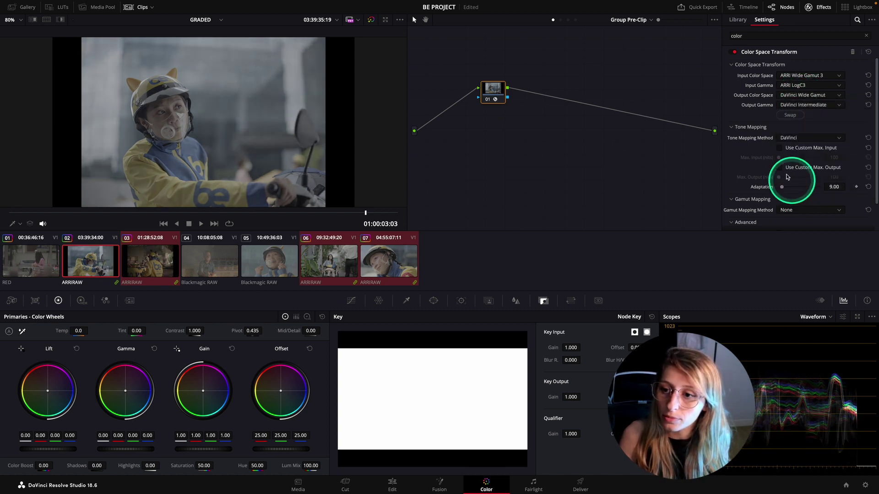
Label node 01 as IN.
{"action": "right_click", "coordinate": [494, 92]}
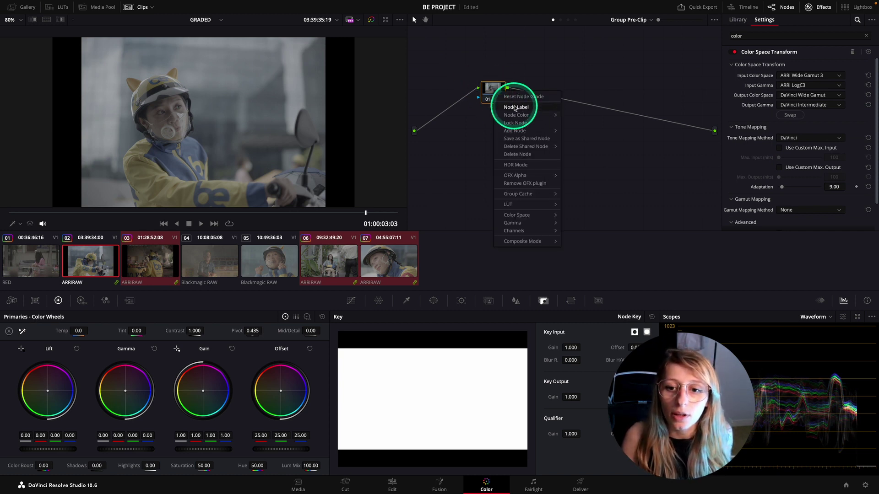
{"action": "left_click", "coordinate": [515, 107]}
{"action": "right_click", "coordinate": [486, 92]}
{"action": "left_click", "coordinate": [514, 109]}
{"action": "type", "text": "IN"}
{"action": "left_click", "coordinate": [525, 114]}
Add a swapped Color Space Transform to the Post-Clip node with Rec.709 Gamma 2.4 output.
{"action": "left_click", "coordinate": [568, 20]}
{"action": "left_click", "coordinate": [493, 88]}
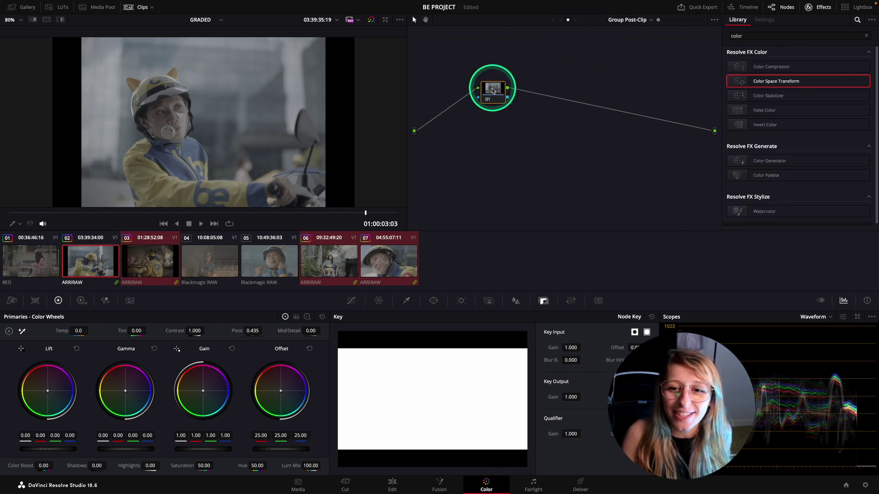
{"action": "left_click_drag", "start_coordinate": [496, 91], "coordinate": [496, 91]}
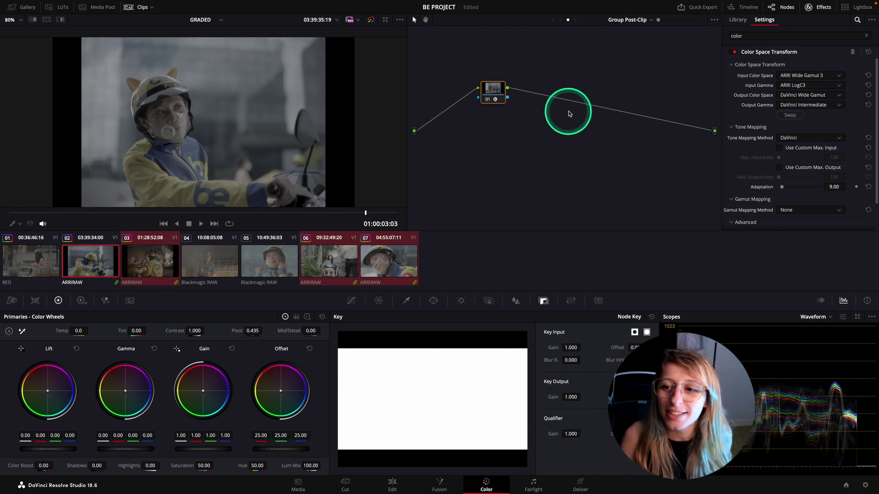
{"action": "left_click", "coordinate": [791, 114]}
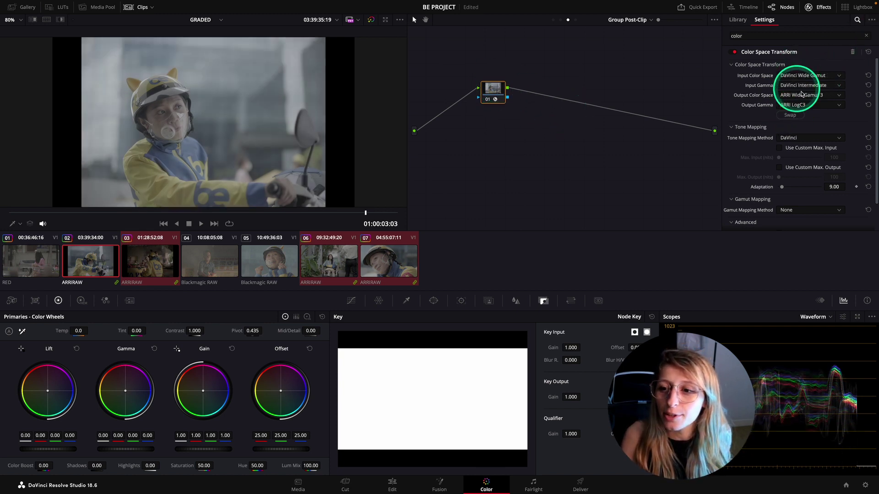
{"action": "left_click", "coordinate": [794, 95]}
{"action": "left_click_drag", "start_coordinate": [794, 96], "coordinate": [805, 177]}
{"action": "left_click", "coordinate": [798, 105]}
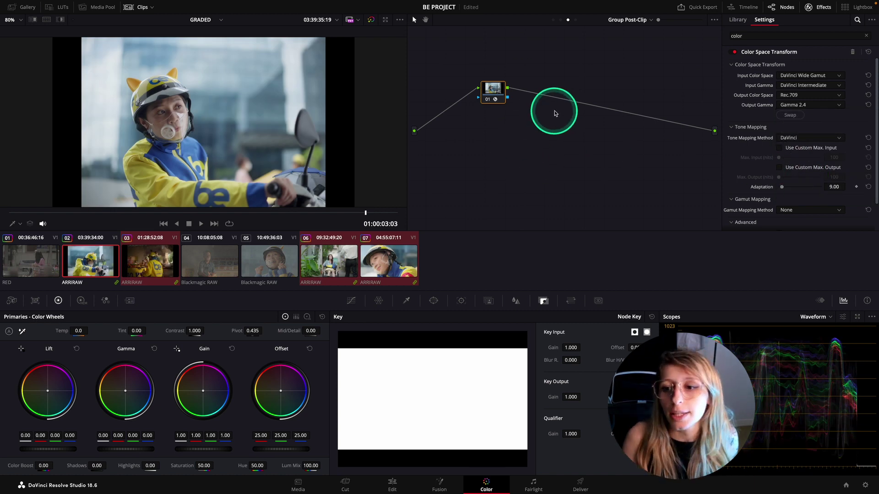
Back in the Pre-Clip graph, set the IN transform's tone mapping method to None.
{"action": "left_click", "coordinate": [552, 19]}
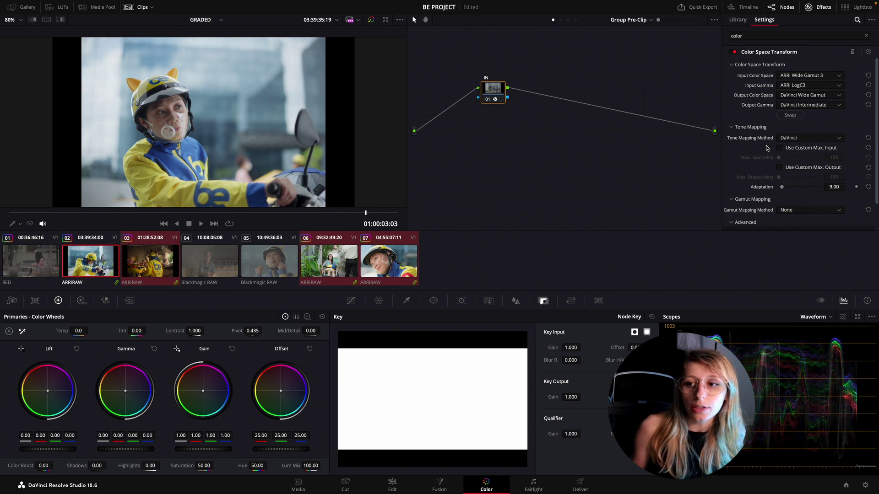
{"action": "left_click", "coordinate": [794, 137]}
{"action": "left_click", "coordinate": [794, 129]}
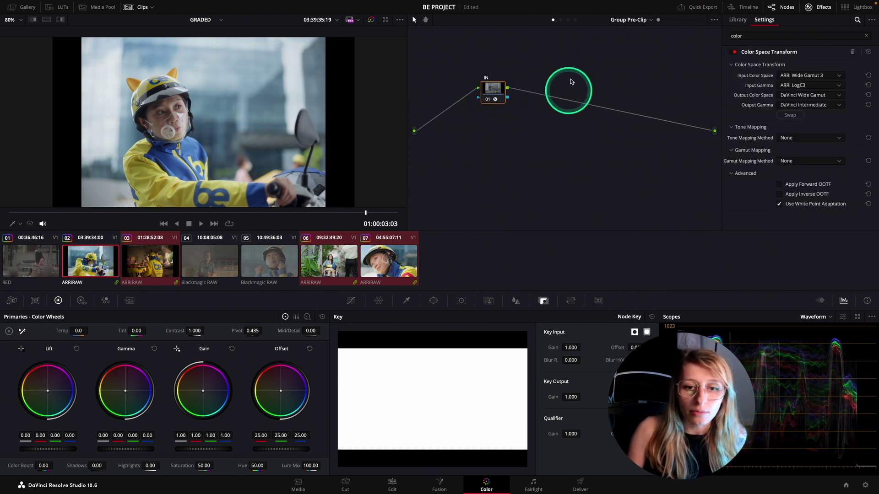
Nudge the ARRI group's IN and OUT nodes slightly down-right in their graphs.
{"action": "left_click_drag", "start_coordinate": [489, 91], "coordinate": [511, 105]}
{"action": "left_click", "coordinate": [517, 101]}
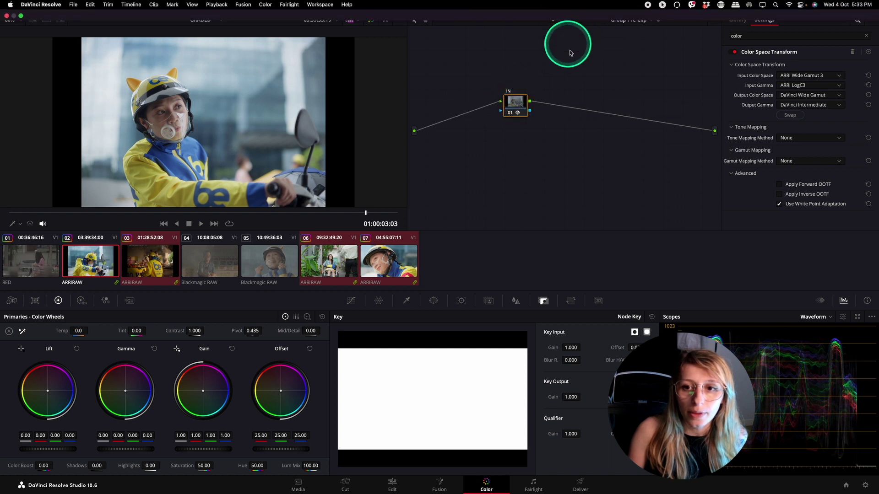
{"action": "left_click", "coordinate": [567, 19]}
{"action": "left_click_drag", "start_coordinate": [493, 91], "coordinate": [502, 96]}
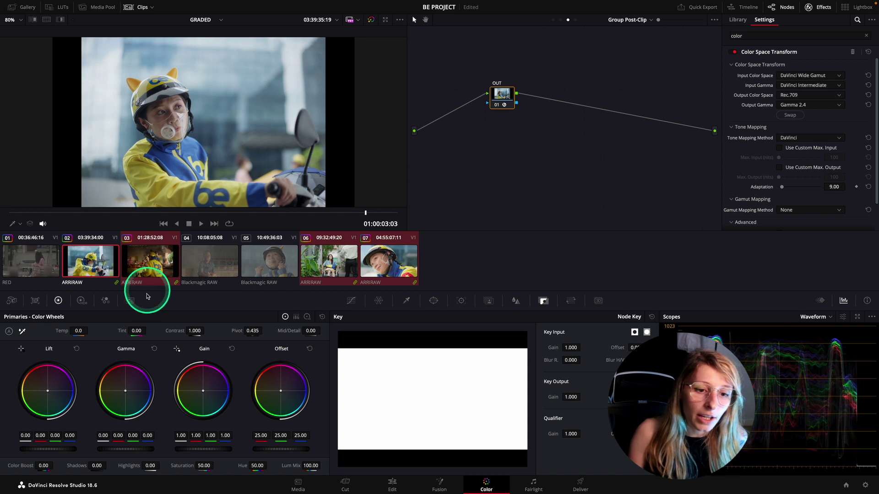
Check the grades on clips 03, 06, 07, 05 and 04 in the viewer.
{"action": "left_click", "coordinate": [133, 259]}
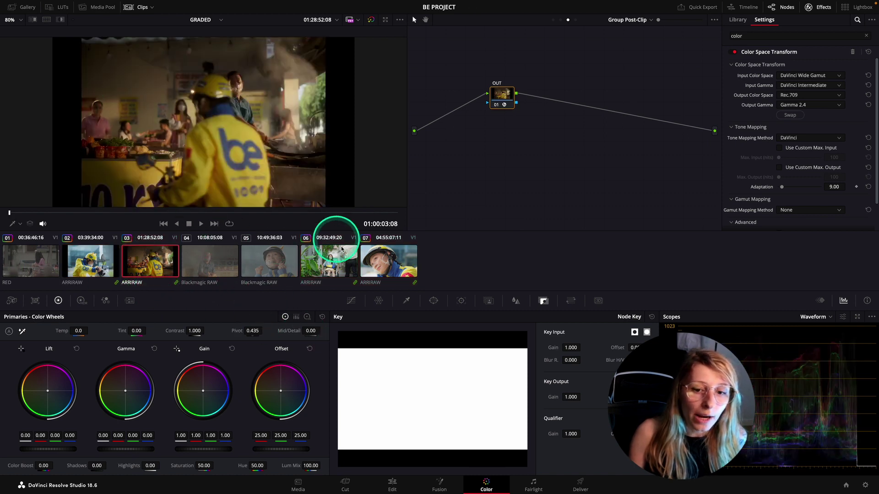
{"action": "left_click", "coordinate": [337, 260]}
{"action": "left_click", "coordinate": [400, 250]}
{"action": "left_click", "coordinate": [344, 259]}
{"action": "left_click", "coordinate": [269, 260]}
{"action": "left_click", "coordinate": [150, 260]}
{"action": "left_click", "coordinate": [86, 260]}
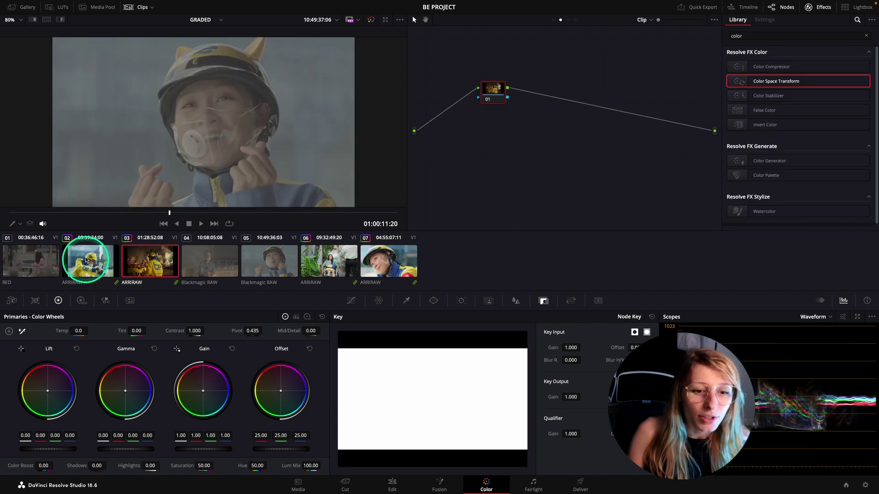
{"action": "left_click", "coordinate": [190, 261]}
Put the selected Blackmagic clips into a new color group named BM.
{"action": "right_click", "coordinate": [276, 268]}
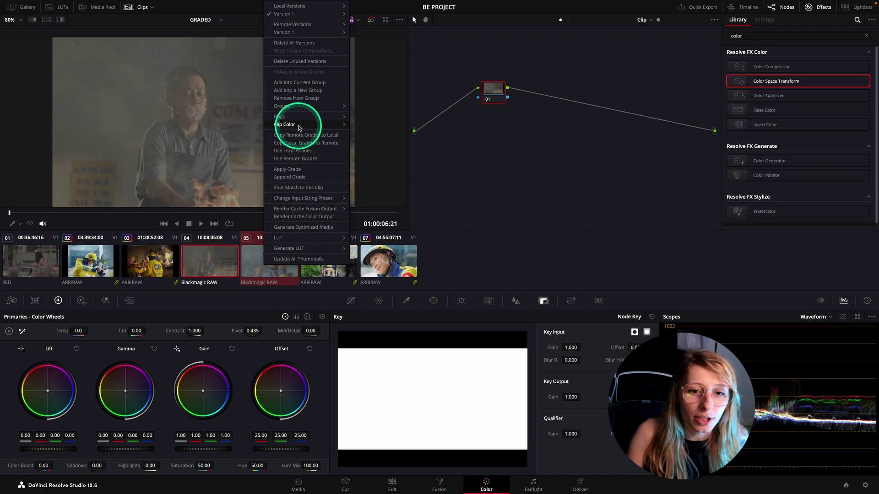
{"action": "left_click", "coordinate": [300, 91]}
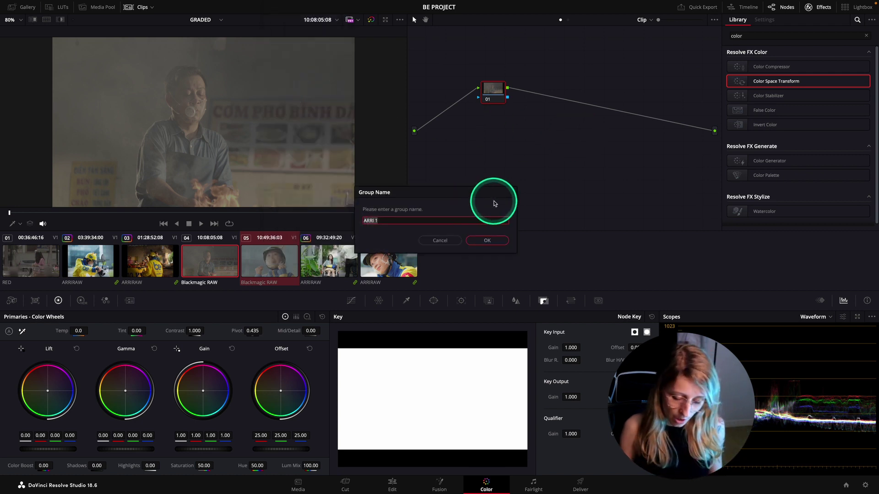
{"action": "type", "text": "BM"}
{"action": "key", "text": "Return"}
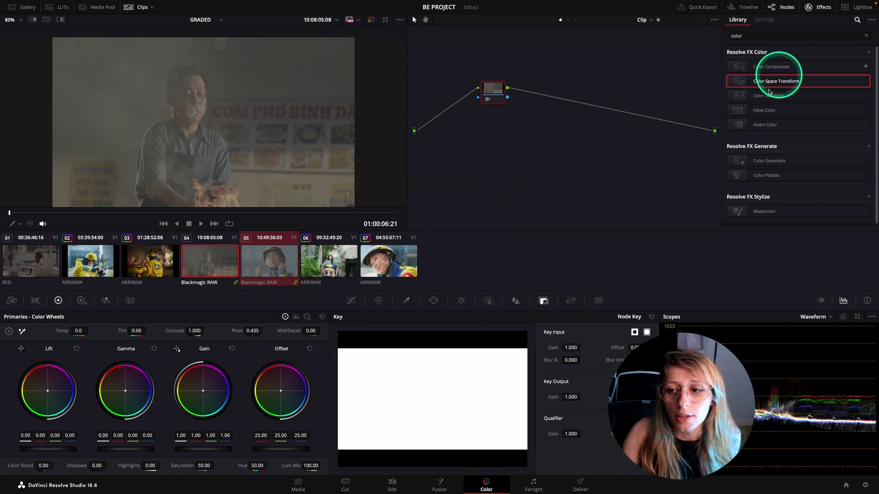
Give the BM Pre-Clip node a transform from Blackmagic Wide Gamut Gen 4/5, Film Gen 5.
{"action": "left_click", "coordinate": [553, 20]}
{"action": "left_click", "coordinate": [490, 90]}
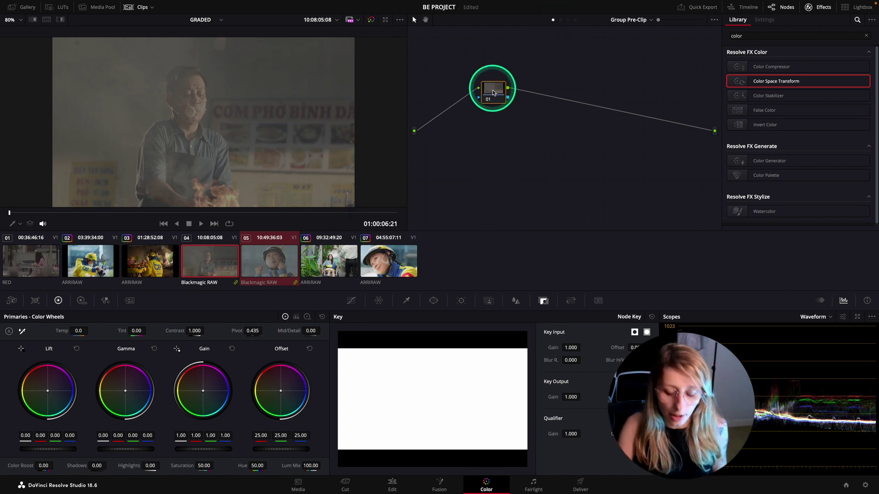
{"action": "left_click", "coordinate": [558, 22]}
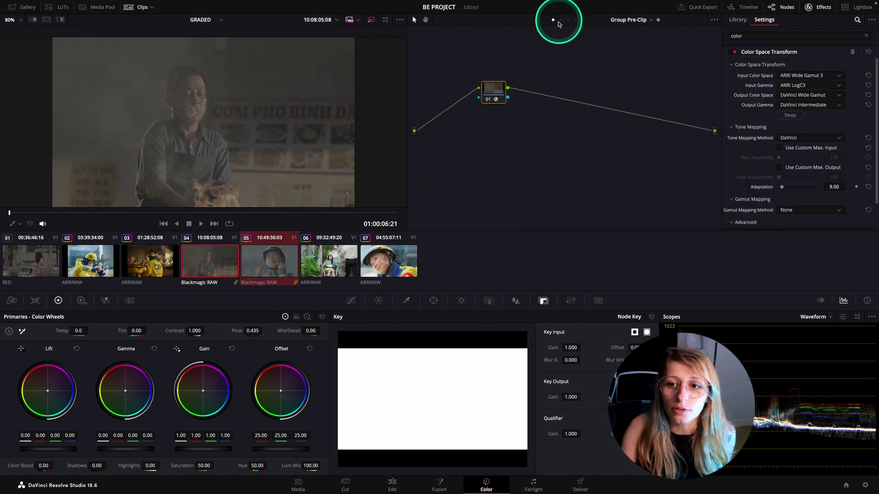
{"action": "left_click", "coordinate": [490, 91]}
{"action": "left_click", "coordinate": [788, 76]}
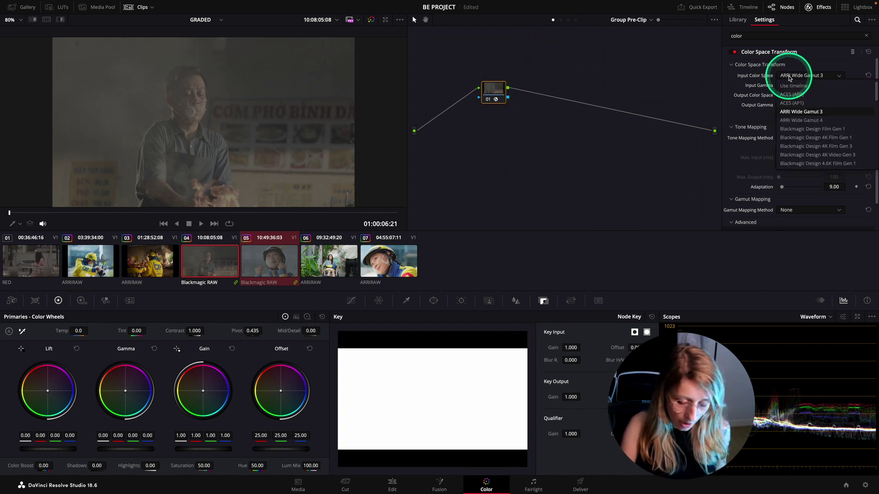
{"action": "scroll", "coordinate": [806, 115], "scroll_direction": "down", "scroll_amount": 5}
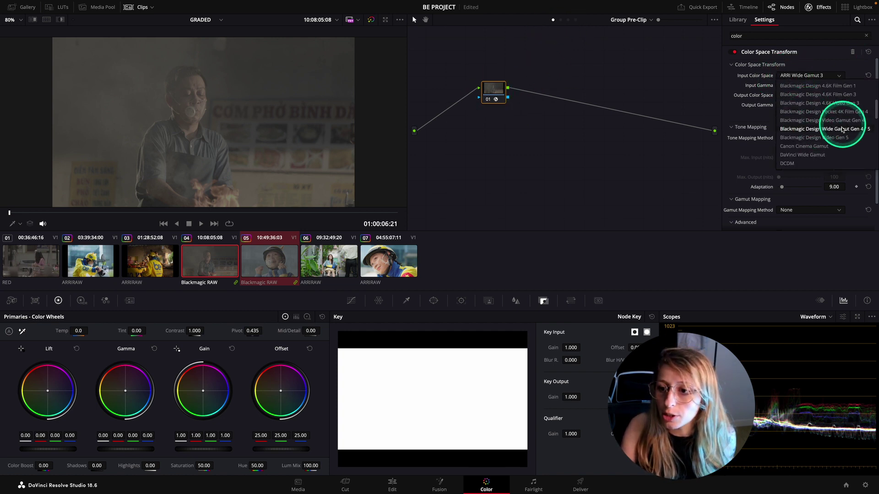
{"action": "left_click", "coordinate": [838, 137]}
{"action": "left_click", "coordinate": [808, 76]}
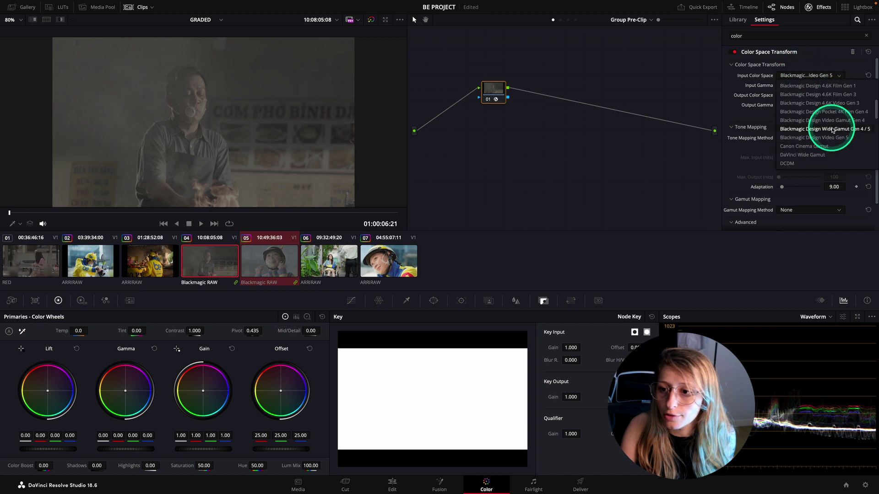
{"action": "left_click", "coordinate": [830, 138]}
{"action": "left_click", "coordinate": [810, 86]}
{"action": "scroll", "coordinate": [827, 128], "scroll_direction": "down", "scroll_amount": 4}
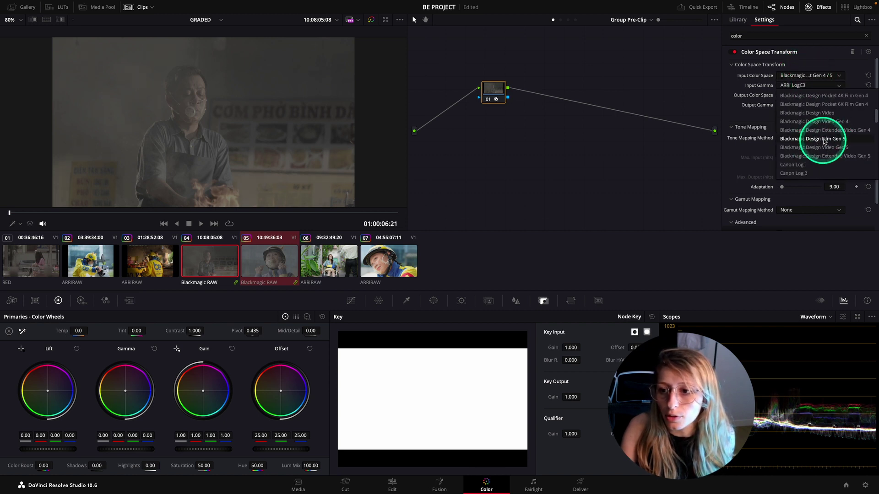
{"action": "left_click", "coordinate": [817, 139]}
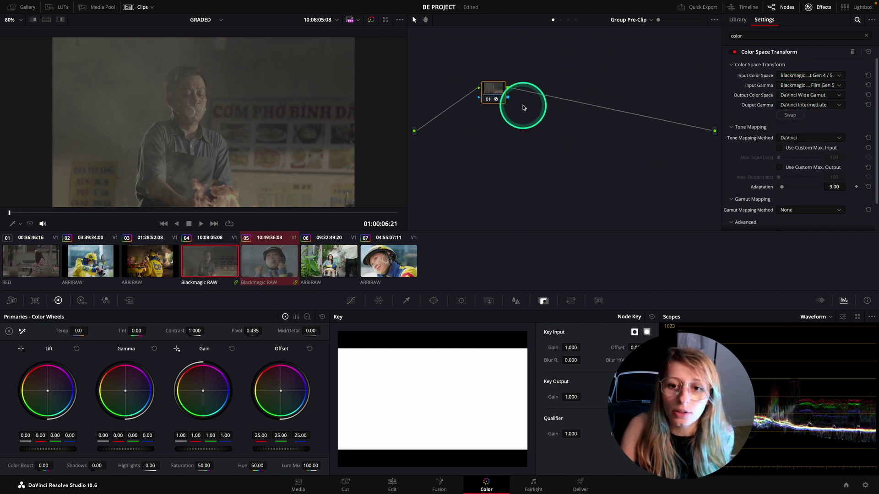
{"action": "left_click", "coordinate": [493, 90]}
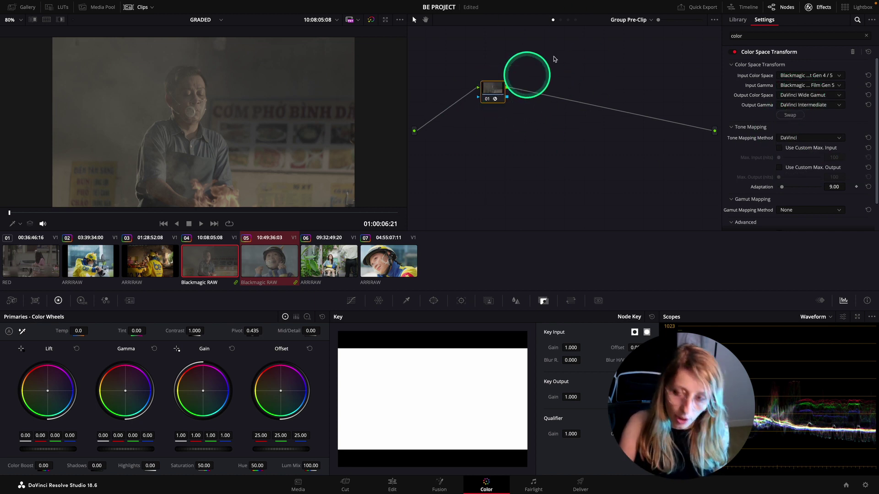
Set the BM Post-Clip transform to swapped settings with Rec.709, Gamma 2.4 output.
{"action": "left_click", "coordinate": [568, 20]}
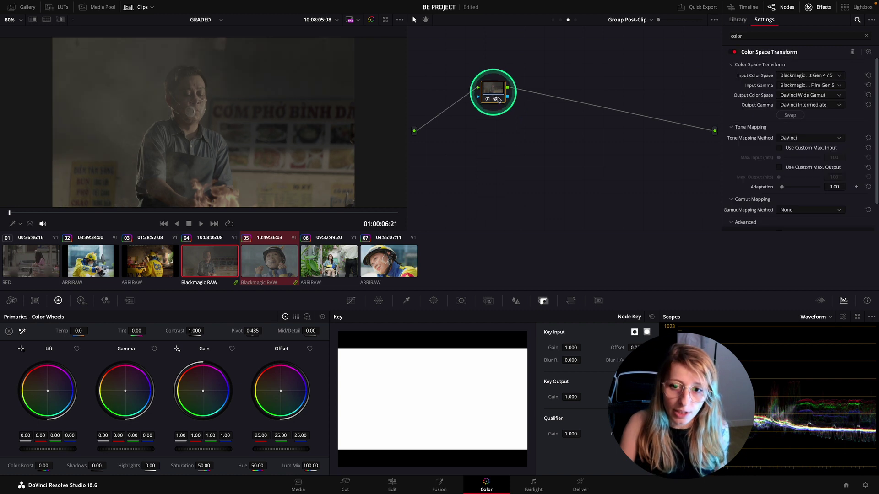
{"action": "left_click", "coordinate": [790, 115]}
{"action": "left_click", "coordinate": [802, 96]}
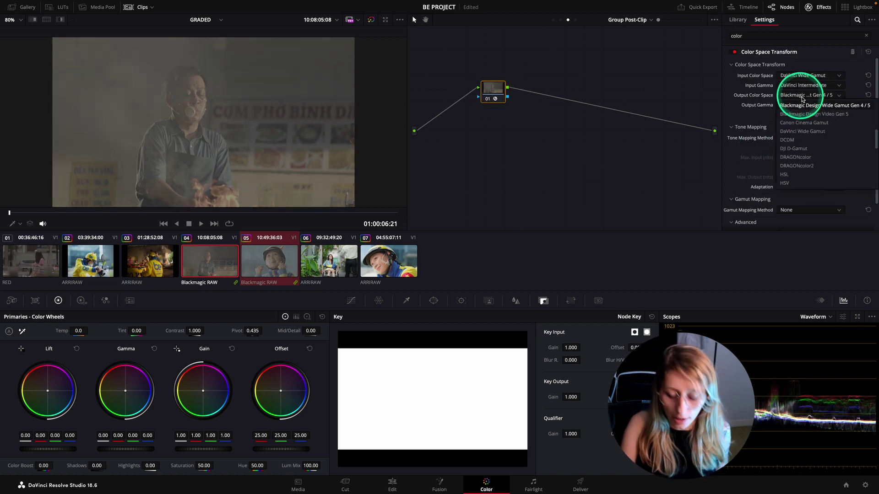
{"action": "scroll", "coordinate": [815, 117], "scroll_direction": "down", "scroll_amount": 5}
{"action": "left_click", "coordinate": [799, 156]}
{"action": "left_click", "coordinate": [804, 105]}
{"action": "scroll", "coordinate": [802, 126], "scroll_direction": "down", "scroll_amount": 5}
{"action": "left_click", "coordinate": [804, 177]}
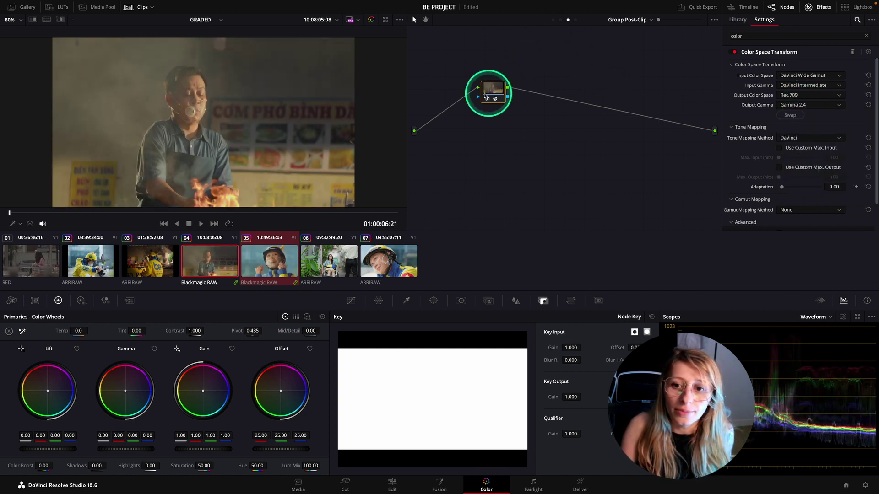
{"action": "left_click_drag", "start_coordinate": [495, 92], "coordinate": [518, 102]}
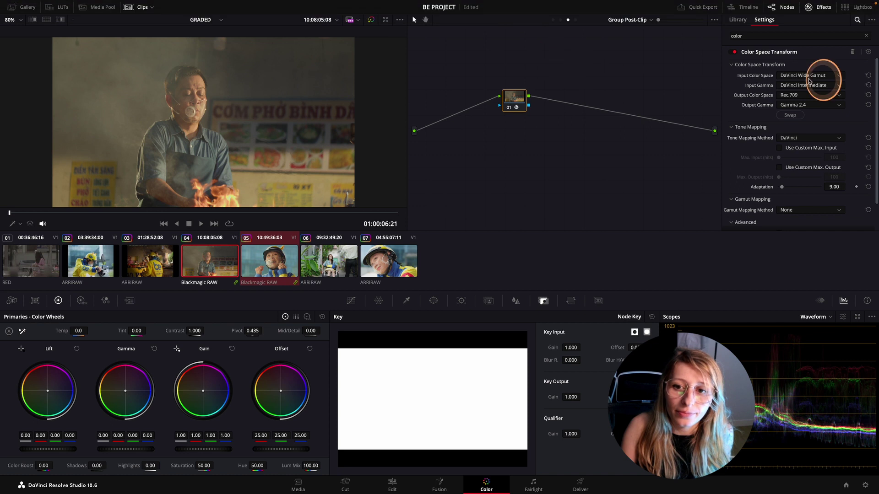
{"action": "left_click", "coordinate": [555, 207]}
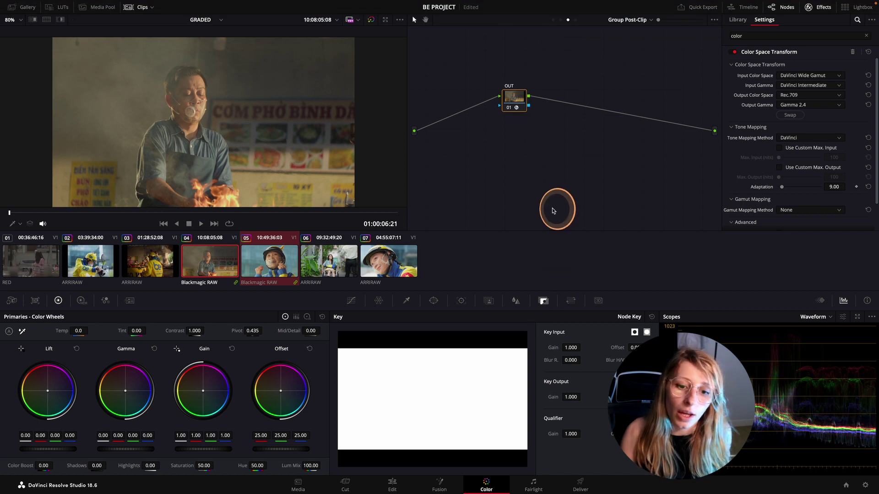
Compare clips 02, 03, 05, 06 and 07 against clip 04 in the viewer.
{"action": "left_click", "coordinate": [264, 262]}
{"action": "left_click", "coordinate": [208, 265]}
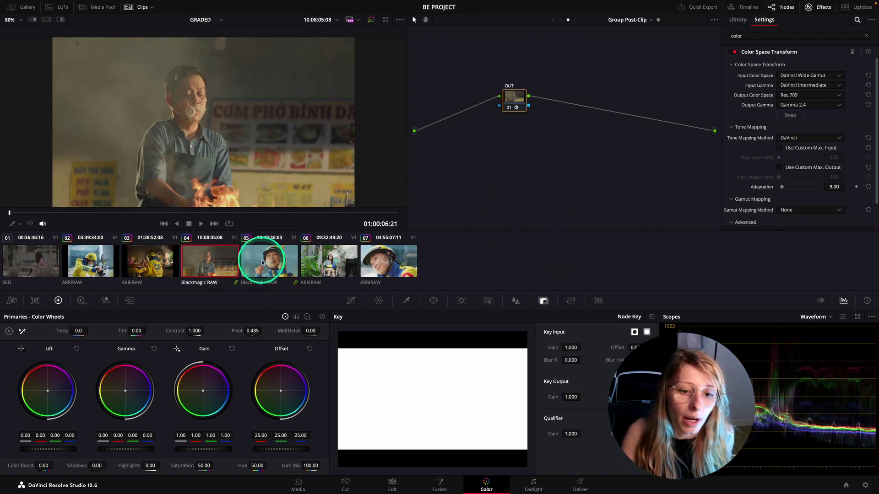
{"action": "left_click", "coordinate": [263, 261]}
{"action": "left_click", "coordinate": [209, 263]}
{"action": "left_click", "coordinate": [167, 262]}
{"action": "left_click", "coordinate": [217, 254]}
{"action": "left_click", "coordinate": [110, 258]}
{"action": "left_click", "coordinate": [222, 258]}
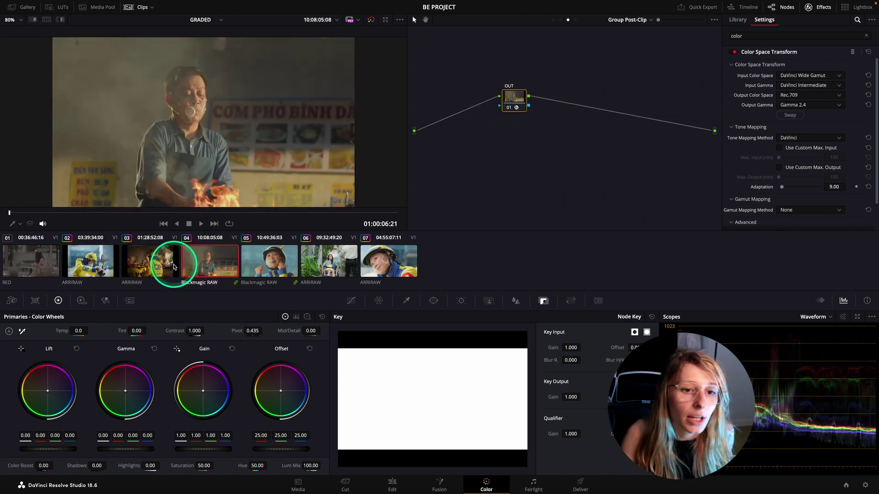
{"action": "left_click", "coordinate": [324, 256]}
{"action": "left_click", "coordinate": [206, 260]}
{"action": "left_click", "coordinate": [157, 261]}
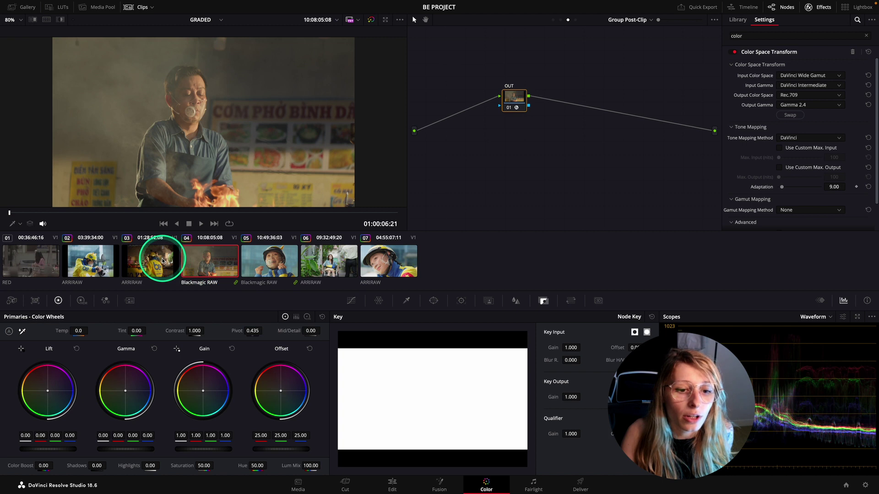
{"action": "left_click", "coordinate": [207, 257]}
{"action": "left_click", "coordinate": [384, 259]}
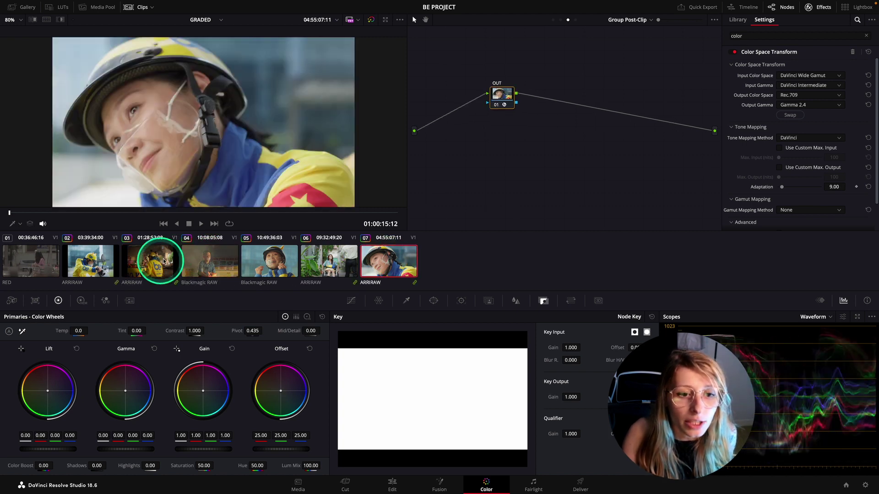
{"action": "left_click", "coordinate": [204, 258]}
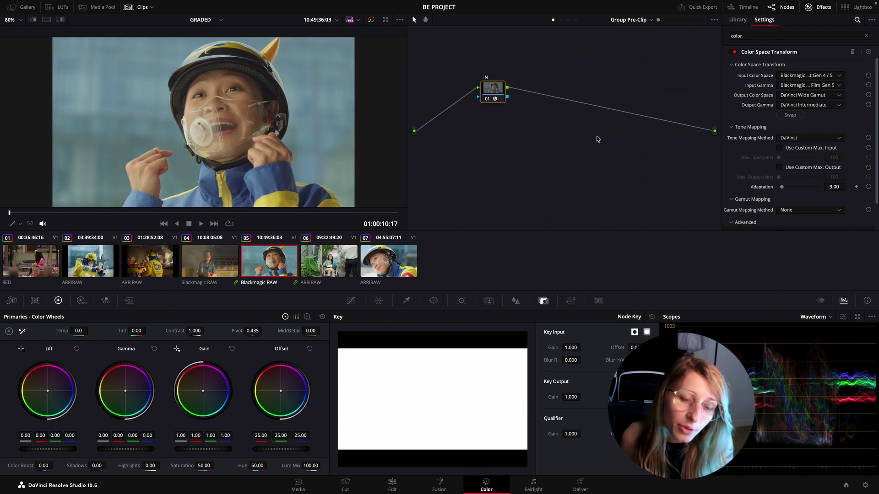
Select all clips and delete the RED color group, confirming the deletion.
{"action": "left_click", "coordinate": [47, 261]}
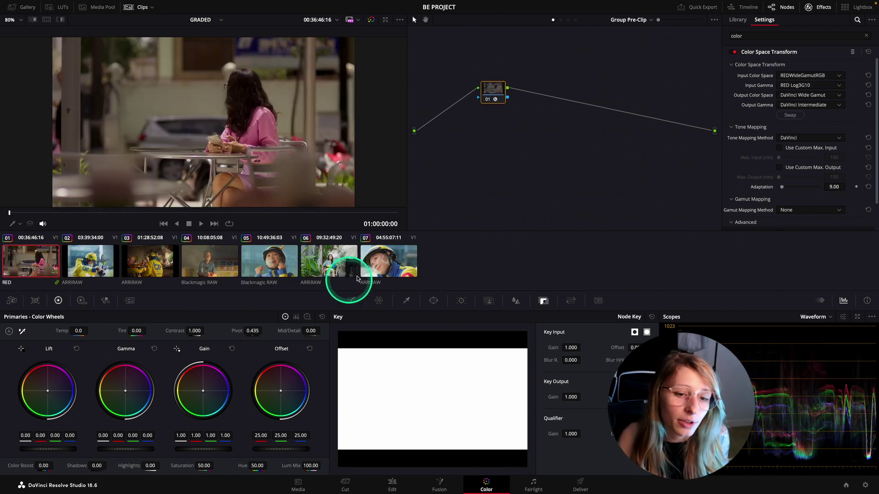
{"action": "left_click", "coordinate": [372, 263], "text": "shift"}
{"action": "right_click", "coordinate": [240, 262]}
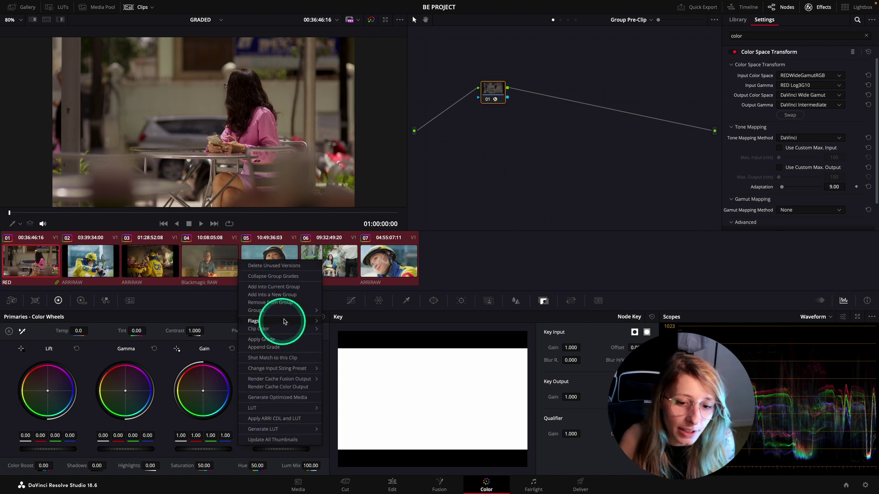
{"action": "mouse_move", "coordinate": [308, 312]}
{"action": "mouse_move", "coordinate": [361, 326]}
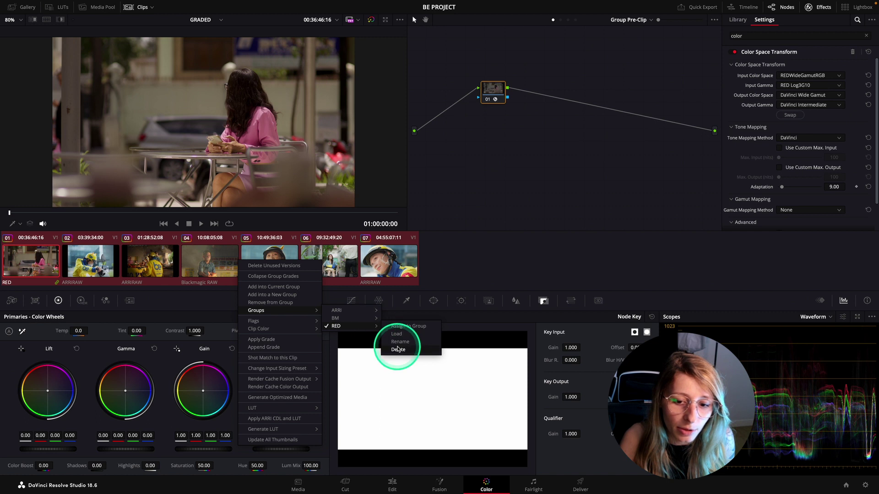
{"action": "left_click", "coordinate": [397, 349]}
{"action": "left_click", "coordinate": [514, 275]}
Verify the group options are gone and step back through clips 05 to 01.
{"action": "right_click", "coordinate": [338, 261]}
{"action": "right_click", "coordinate": [365, 265]}
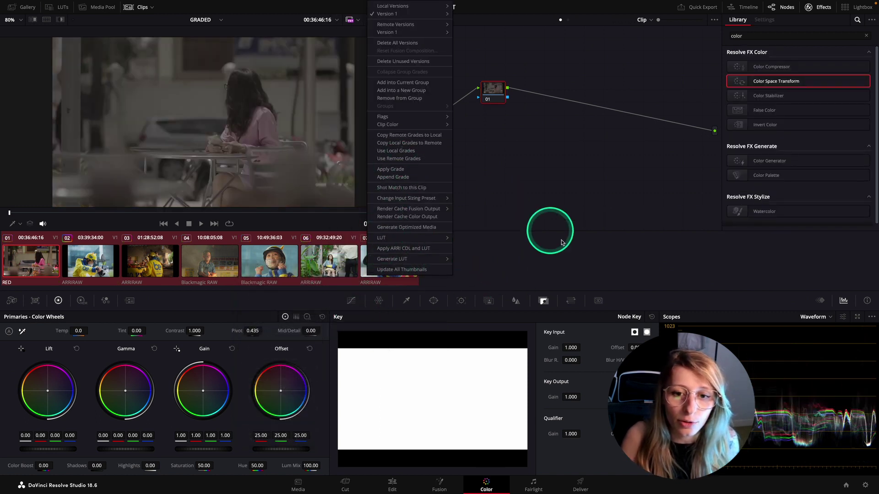
{"action": "left_click", "coordinate": [572, 255]}
{"action": "left_click", "coordinate": [251, 263]}
{"action": "left_click", "coordinate": [207, 260]}
{"action": "left_click", "coordinate": [147, 260]}
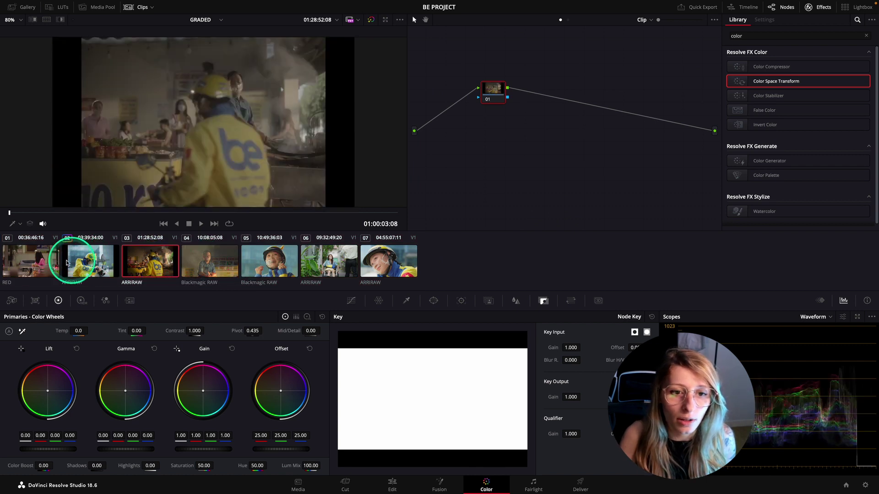
{"action": "left_click", "coordinate": [64, 263]}
{"action": "left_click", "coordinate": [28, 260]}
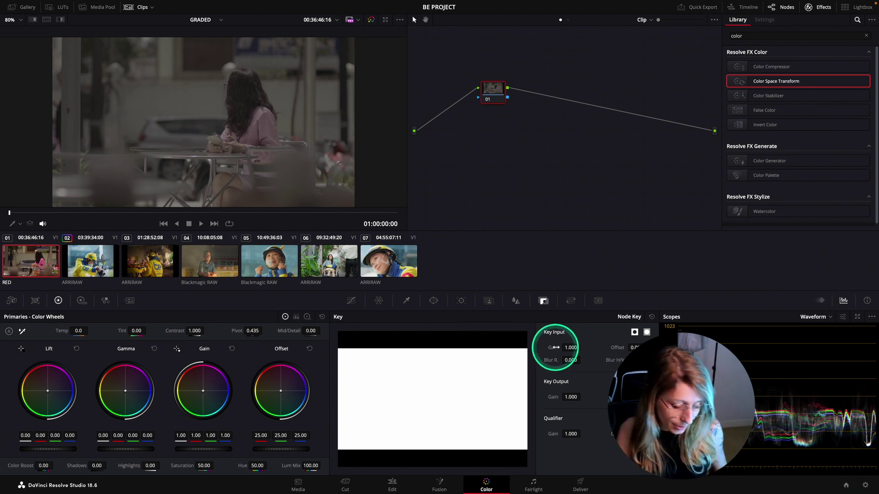
Set color science to DaVinci YRGB Color Managed and uncheck Automatic color management.
{"action": "left_click", "coordinate": [864, 484]}
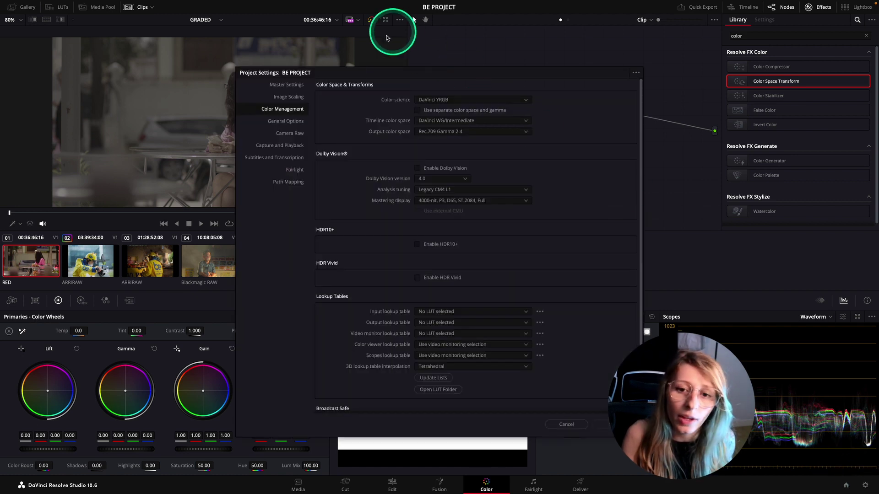
{"action": "left_click", "coordinate": [441, 101]}
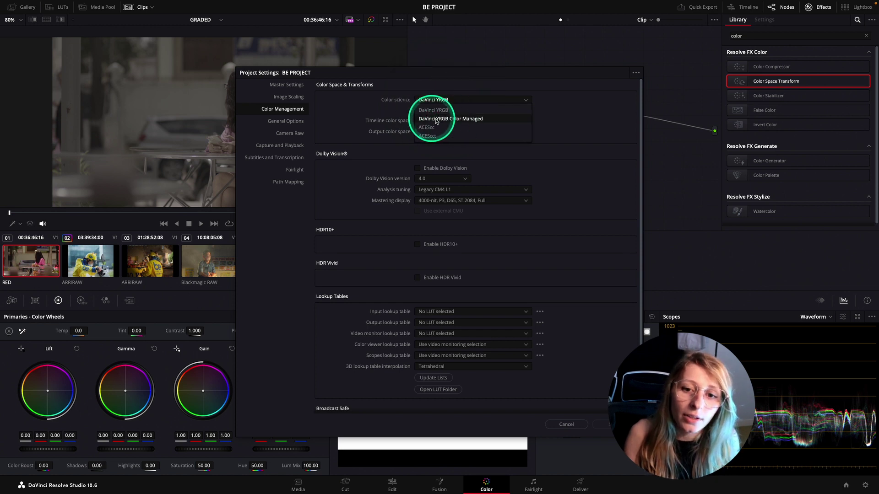
{"action": "left_click", "coordinate": [440, 119]}
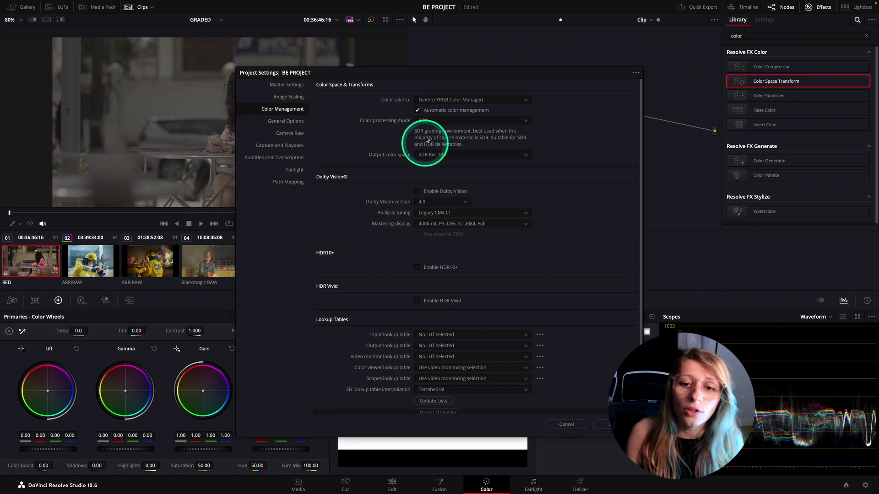
{"action": "left_click", "coordinate": [417, 111]}
{"action": "left_click", "coordinate": [420, 122]}
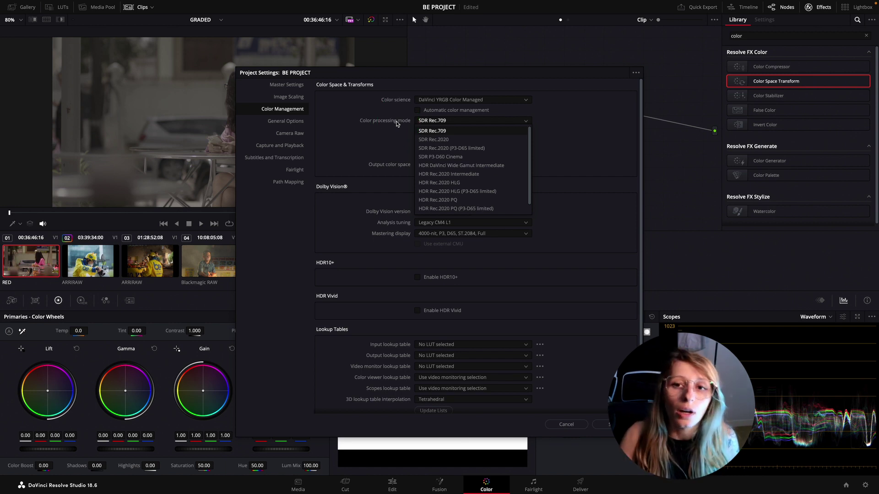
{"action": "scroll", "coordinate": [422, 203], "scroll_direction": "down", "scroll_amount": 1}
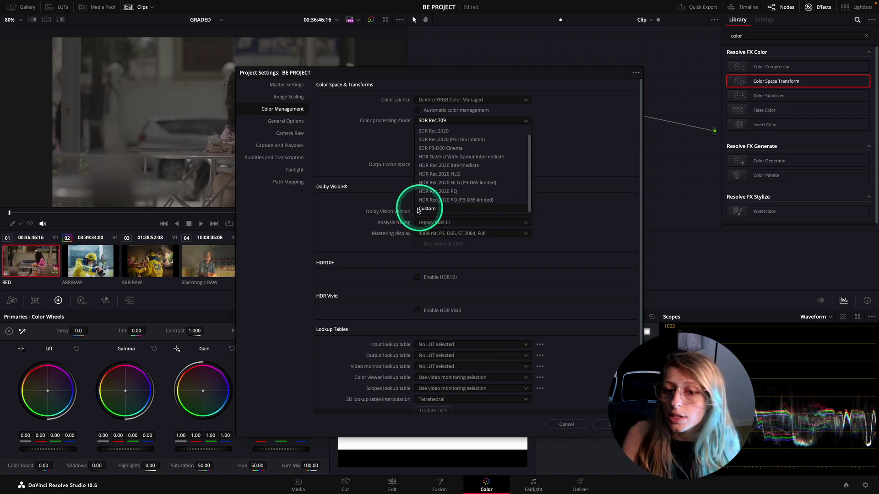
Choose Custom processing: ARRI LogC3 input, DaVinci WG/Intermediate timeline, Rec.709 Gamma 2.4 output.
{"action": "left_click", "coordinate": [427, 209]}
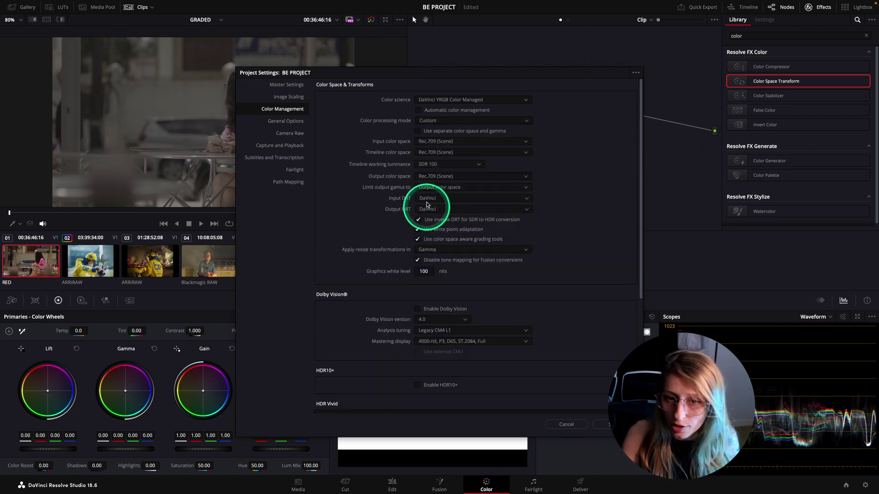
{"action": "left_click", "coordinate": [435, 142]}
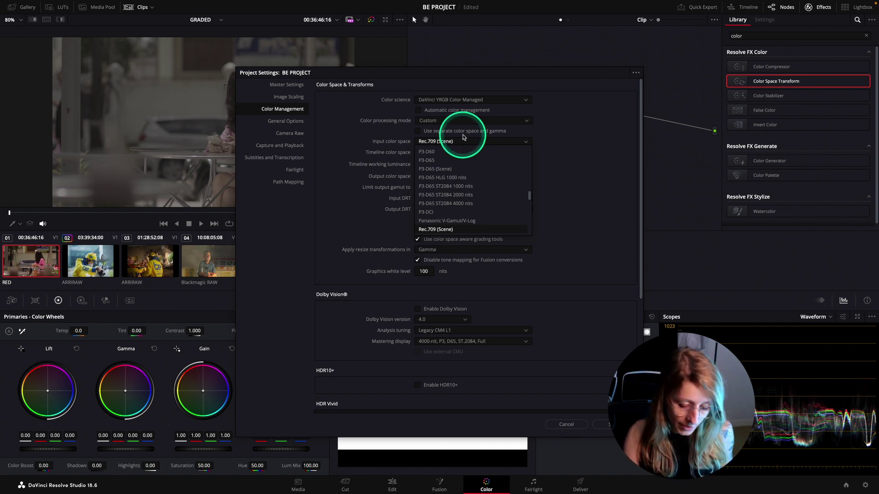
{"action": "scroll", "coordinate": [464, 138], "scroll_direction": "up", "scroll_amount": 10}
{"action": "left_click", "coordinate": [432, 187]}
{"action": "left_click", "coordinate": [445, 152]}
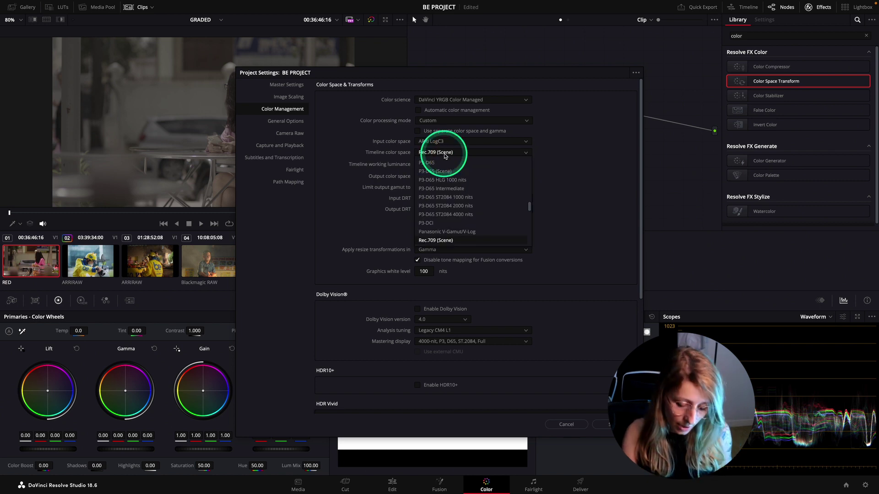
{"action": "scroll", "coordinate": [445, 157], "scroll_direction": "up", "scroll_amount": 5}
{"action": "left_click", "coordinate": [437, 167]}
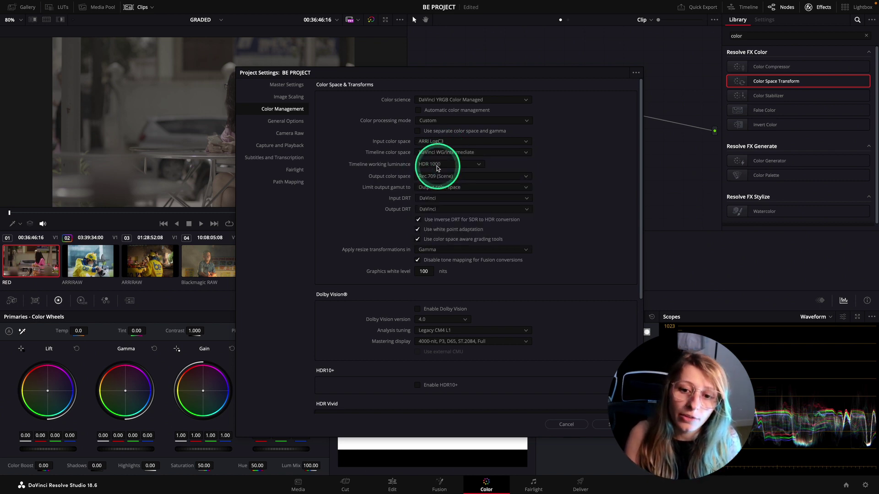
{"action": "left_click", "coordinate": [421, 178]}
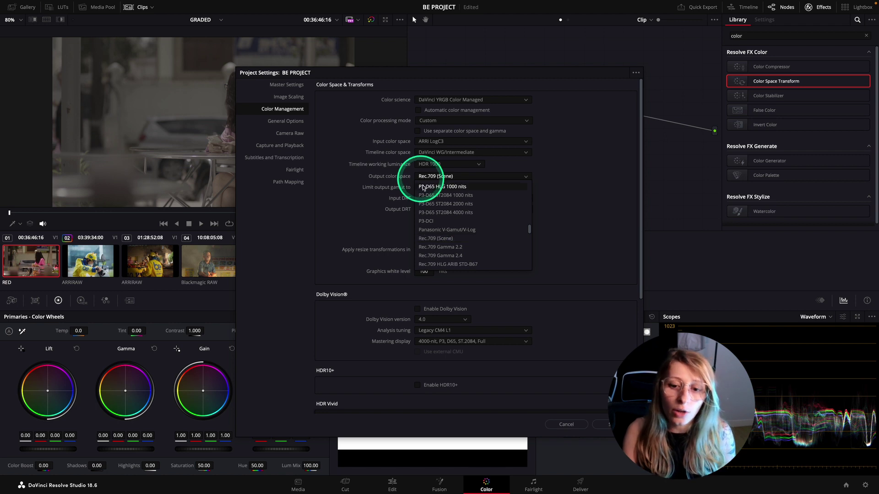
{"action": "scroll", "coordinate": [446, 238], "scroll_direction": "down", "scroll_amount": 3}
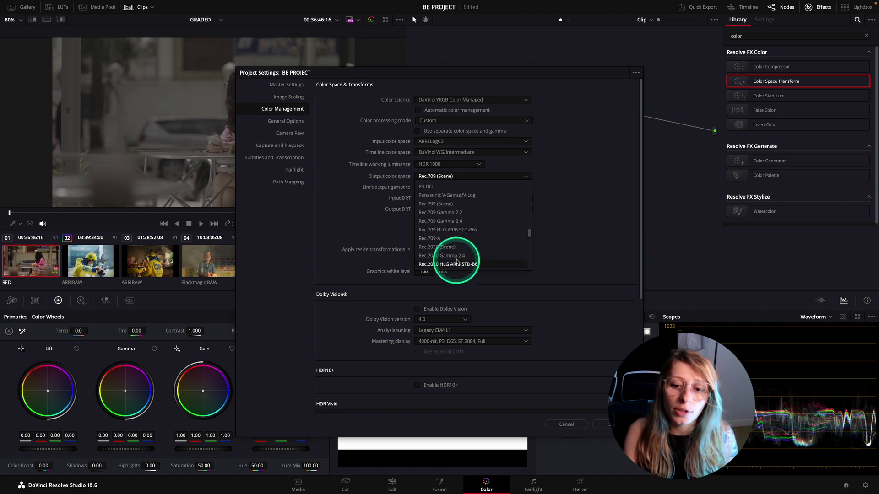
{"action": "left_click", "coordinate": [426, 221]}
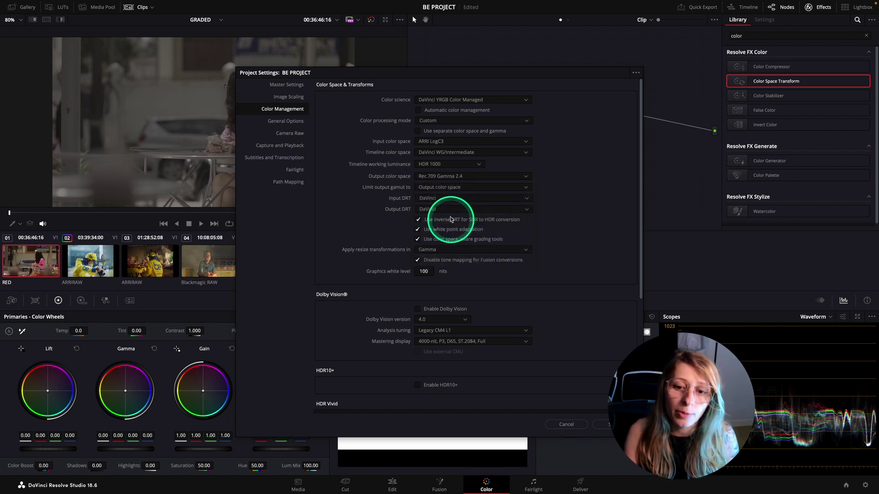
Save the Project Settings and view clips 02 through 07 under the new color management.
{"action": "left_click", "coordinate": [609, 425]}
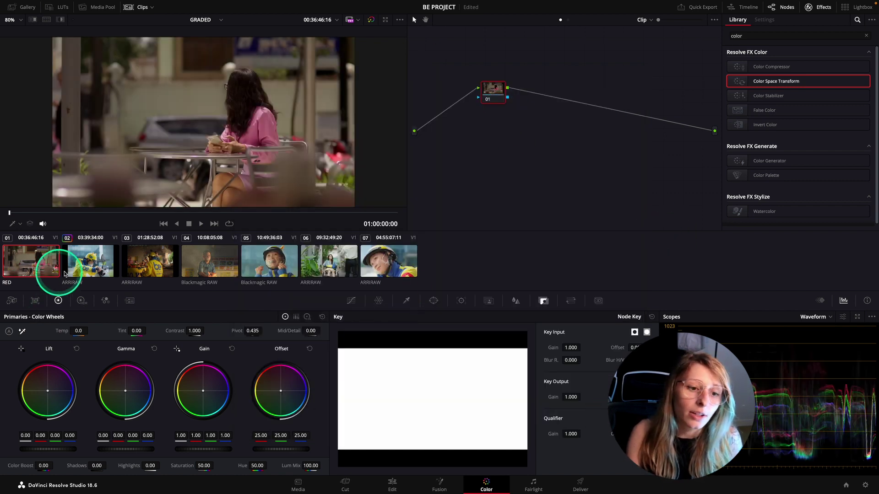
{"action": "left_click", "coordinate": [115, 262]}
{"action": "left_click", "coordinate": [144, 262]}
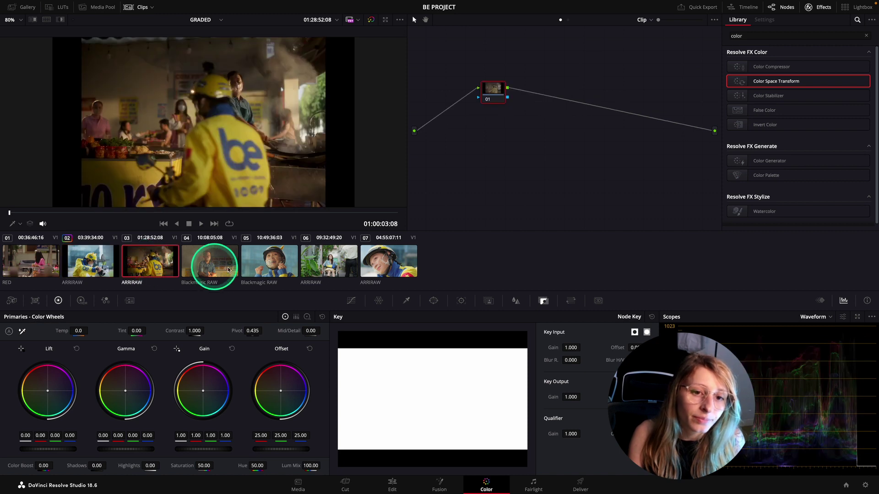
{"action": "left_click", "coordinate": [229, 270]}
{"action": "left_click", "coordinate": [268, 264]}
{"action": "left_click", "coordinate": [318, 263]}
{"action": "left_click", "coordinate": [389, 261]}
Revisit clips 07, 02, 03, 04 and 01 in the viewer.
{"action": "left_click", "coordinate": [296, 238]}
{"action": "left_click", "coordinate": [82, 269]}
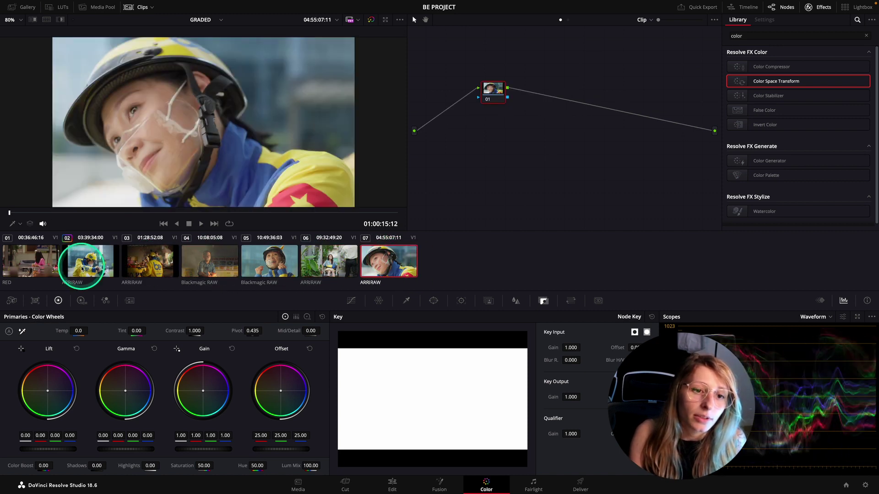
{"action": "left_click", "coordinate": [131, 260]}
{"action": "left_click", "coordinate": [202, 265]}
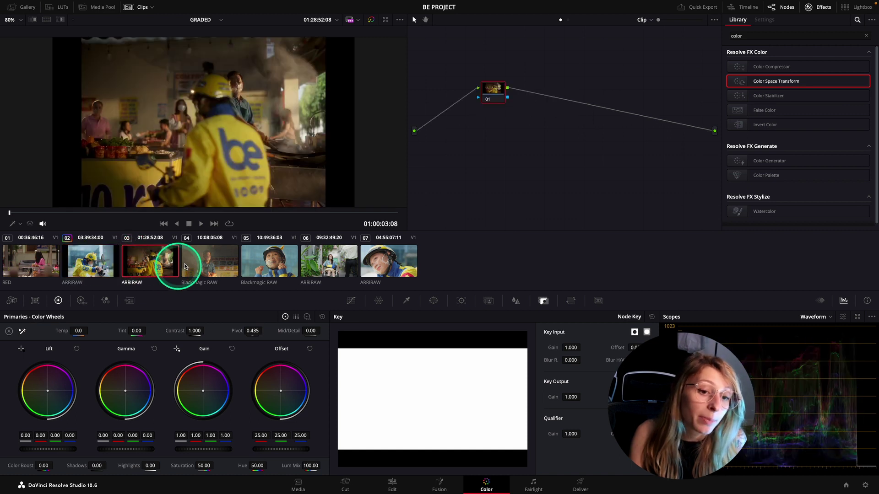
{"action": "left_click", "coordinate": [37, 259]}
{"action": "left_click", "coordinate": [94, 256]}
{"action": "left_click", "coordinate": [33, 258]}
{"action": "left_click", "coordinate": [96, 266]}
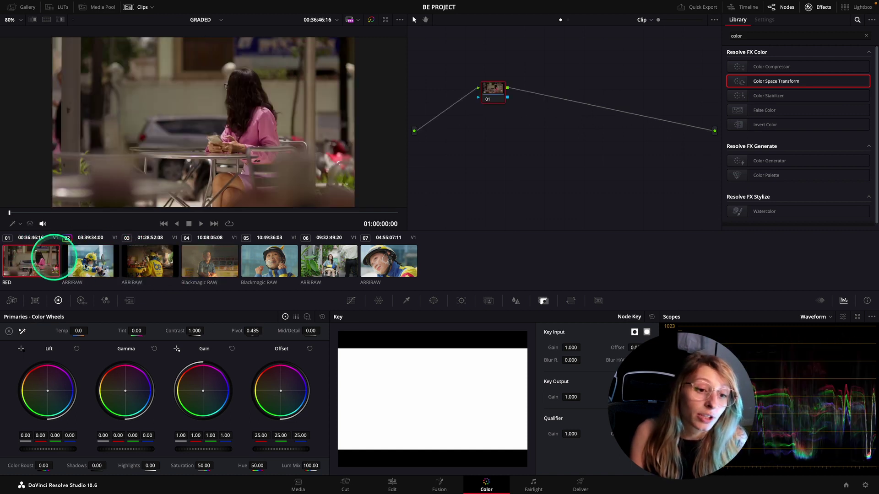
Inspect the clip options menus for clips 01, 02, 04 and one more clip, then dismiss.
{"action": "right_click", "coordinate": [12, 266]}
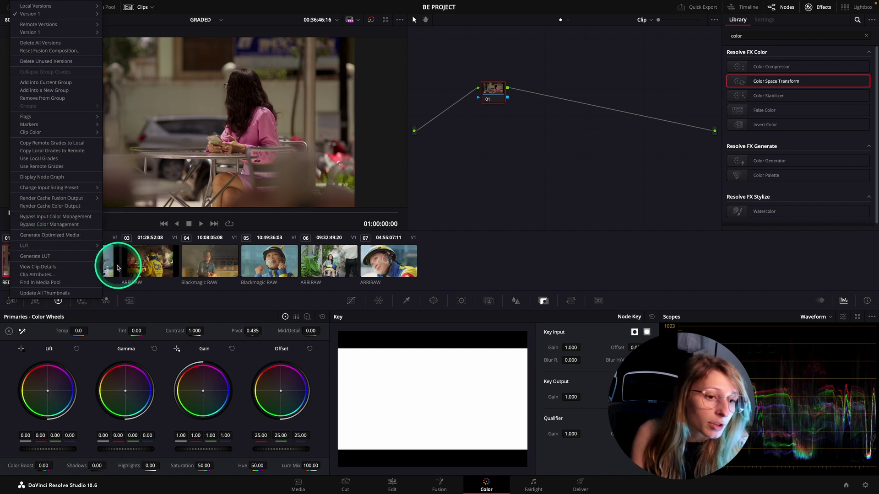
{"action": "right_click", "coordinate": [116, 267]}
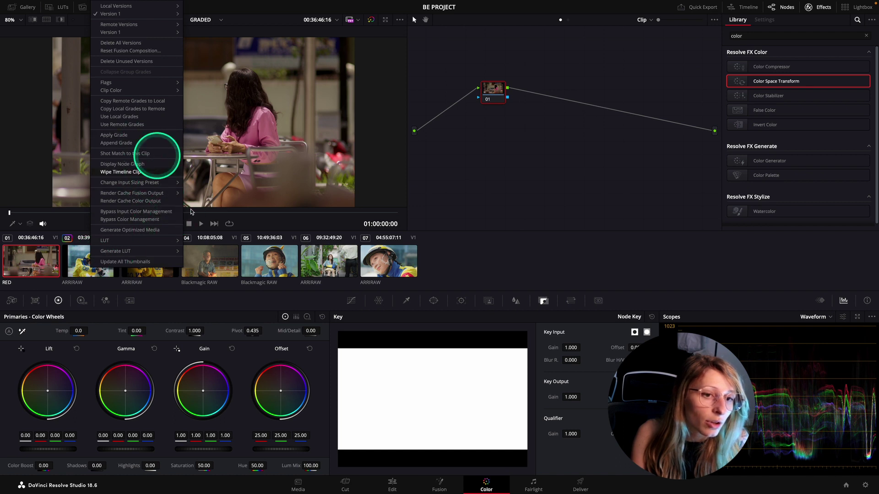
{"action": "right_click", "coordinate": [213, 264]}
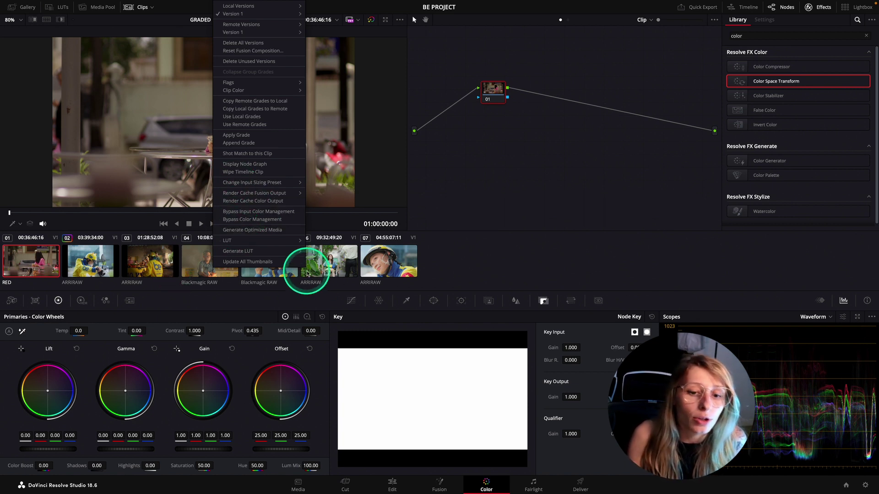
{"action": "right_click", "coordinate": [336, 262]}
{"action": "left_click", "coordinate": [303, 252]}
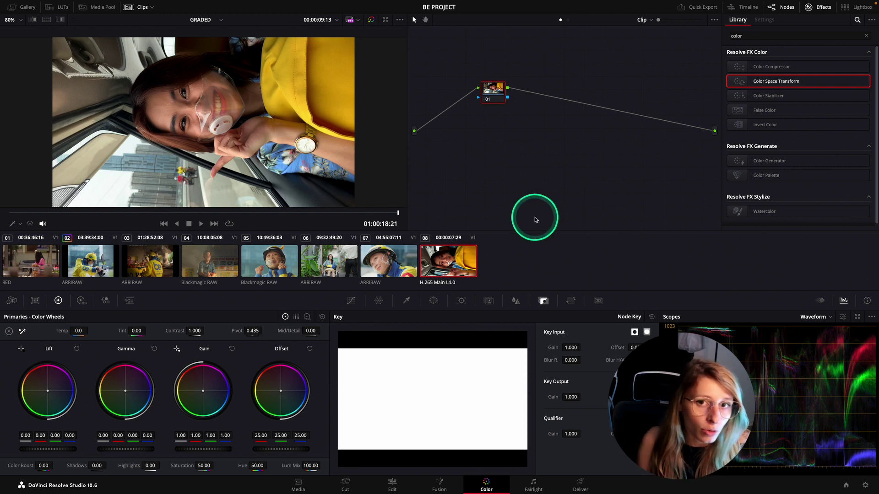
Confirm the H.265 phone clip 08 has Input Color Space set to Rec.709.
{"action": "right_click", "coordinate": [433, 260]}
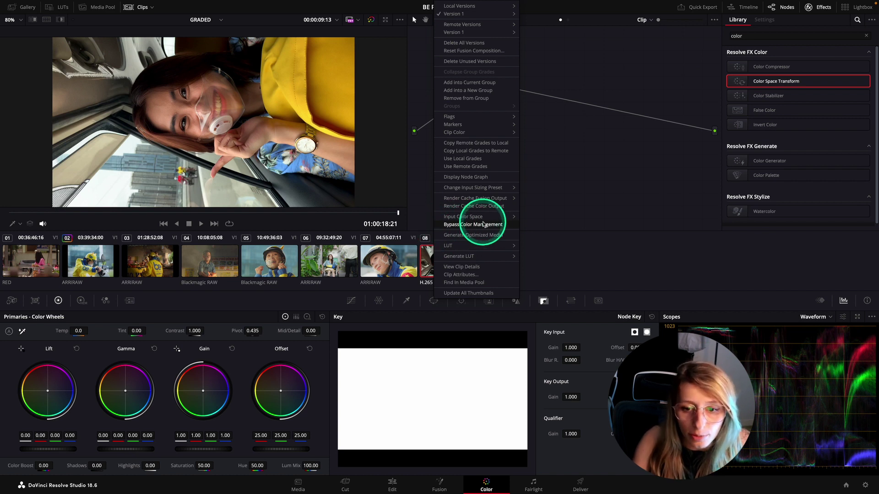
{"action": "mouse_move", "coordinate": [455, 218]}
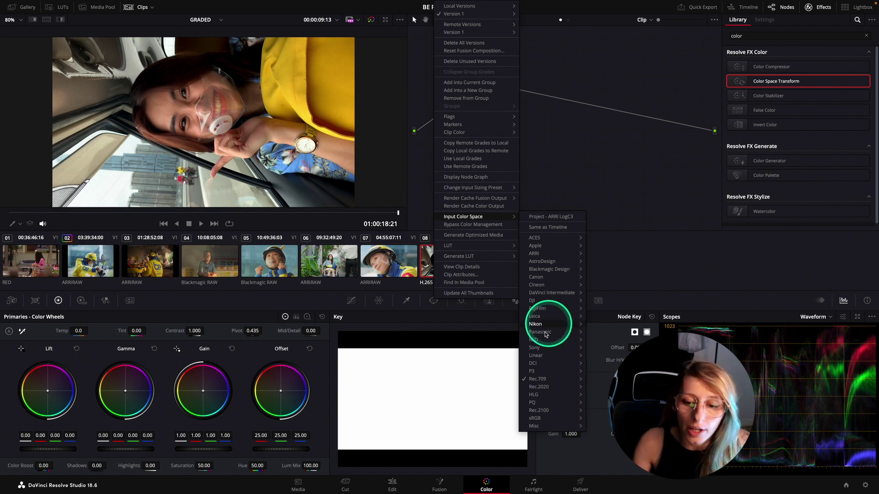
{"action": "mouse_move", "coordinate": [543, 381]}
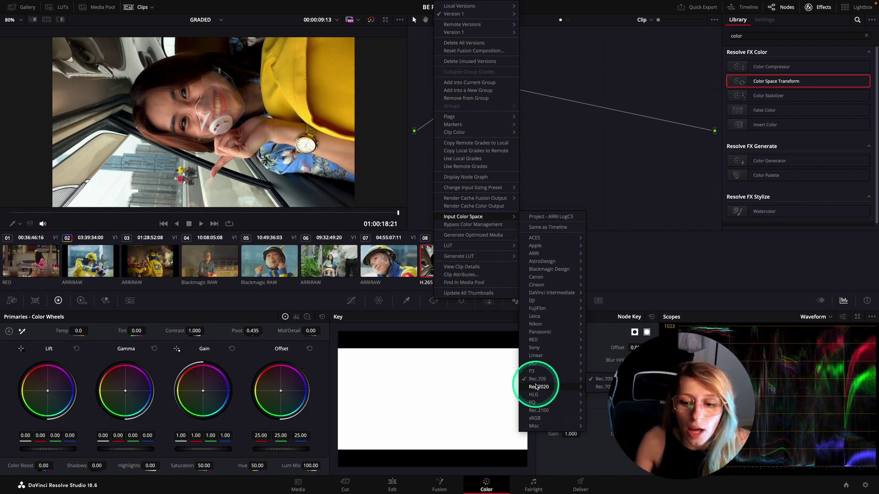
{"action": "mouse_move", "coordinate": [537, 340]}
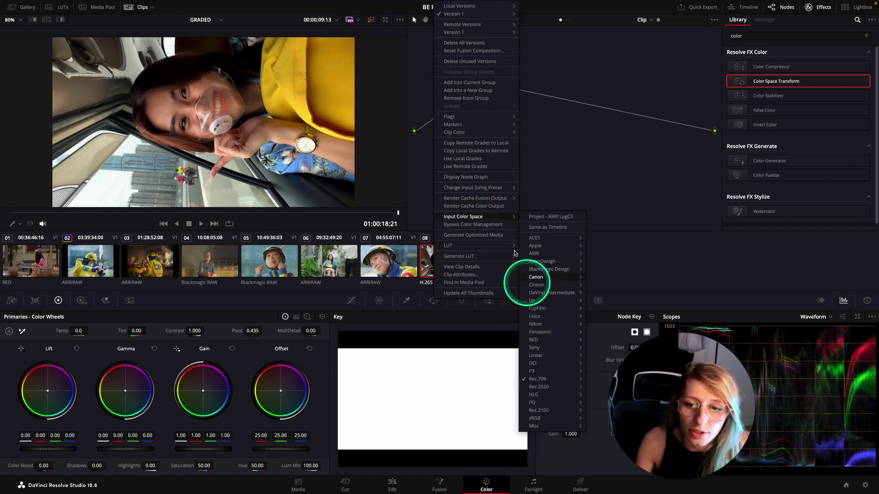
{"action": "left_click", "coordinate": [424, 202]}
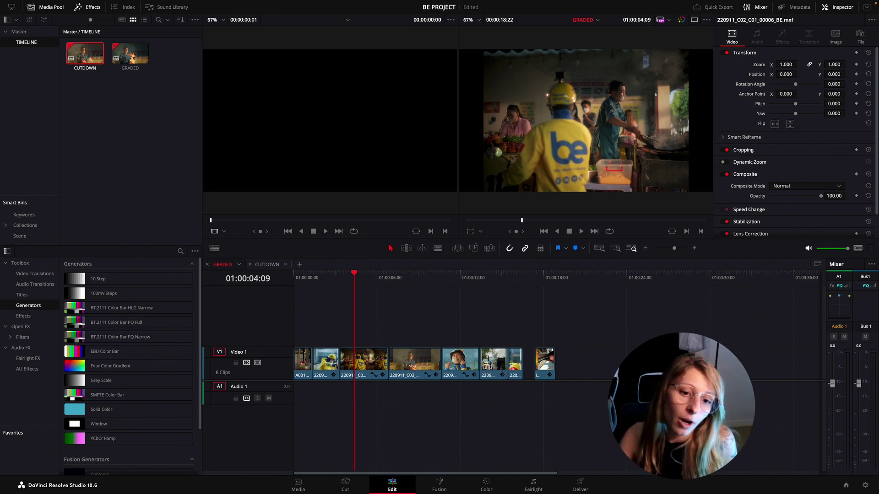
Switch to the CUTDOWN timeline and scrub through its opening.
{"action": "left_click", "coordinate": [128, 380]}
{"action": "left_click", "coordinate": [266, 264]}
{"action": "left_click", "coordinate": [474, 329]}
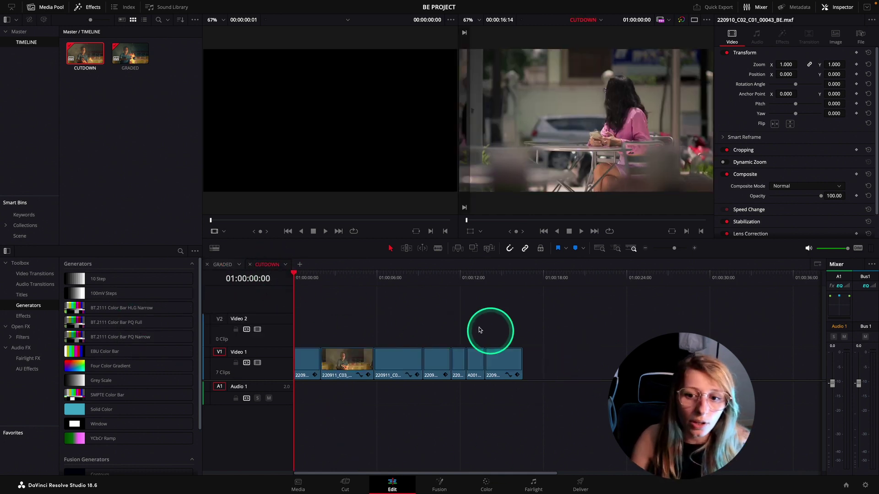
{"action": "left_click", "coordinate": [296, 276]}
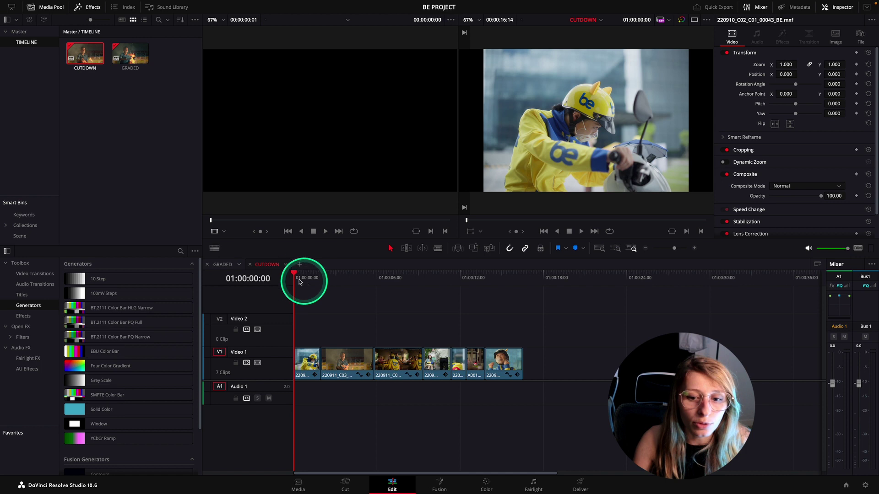
{"action": "left_click_drag", "start_coordinate": [295, 280], "coordinate": [320, 323]}
Go back to GRADED, clear the media pool selection, then reopen CUTDOWN.
{"action": "left_click", "coordinate": [222, 265]}
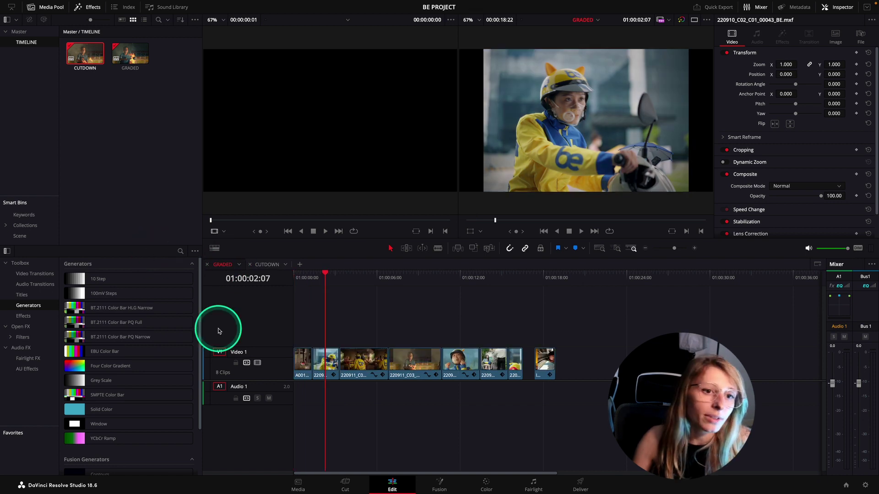
{"action": "left_click", "coordinate": [148, 112]}
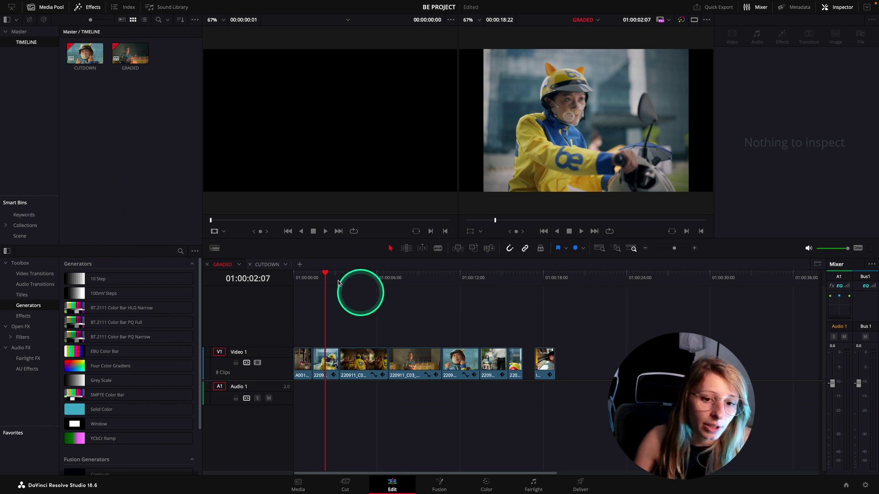
{"action": "left_click", "coordinate": [267, 264]}
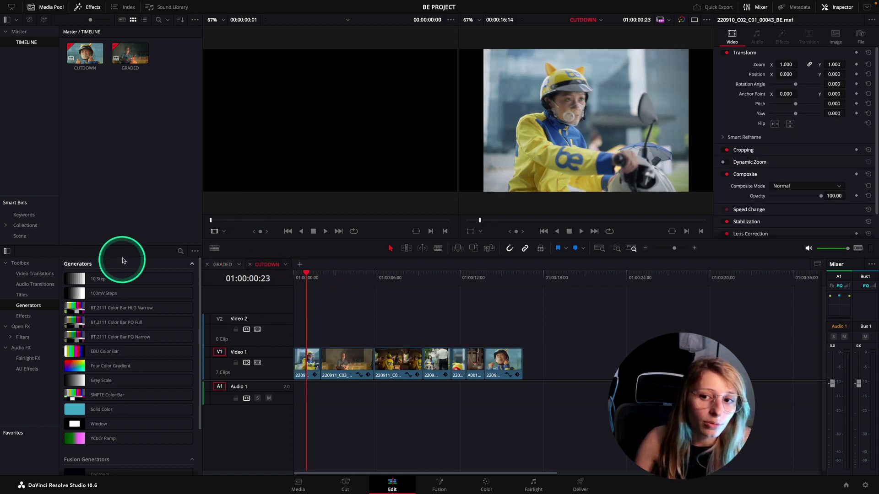
Launch ColorTrace™ from Timeline on CUTDOWN through its Media Pool Timelines > ColorTrace™ menu.
{"action": "right_click", "coordinate": [91, 57]}
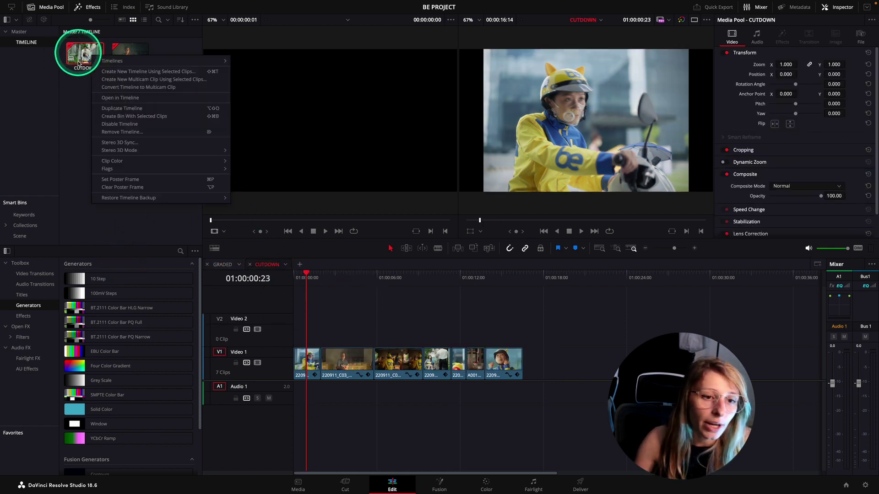
{"action": "mouse_move", "coordinate": [100, 68]}
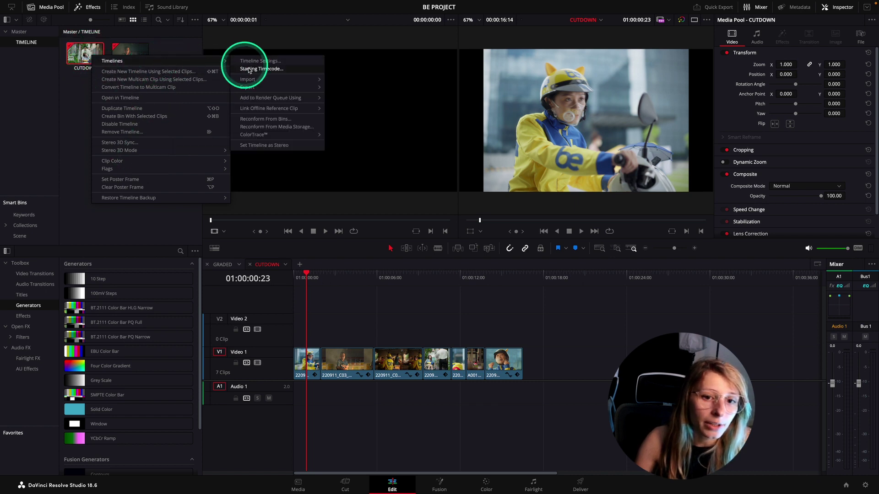
{"action": "mouse_move", "coordinate": [241, 134]}
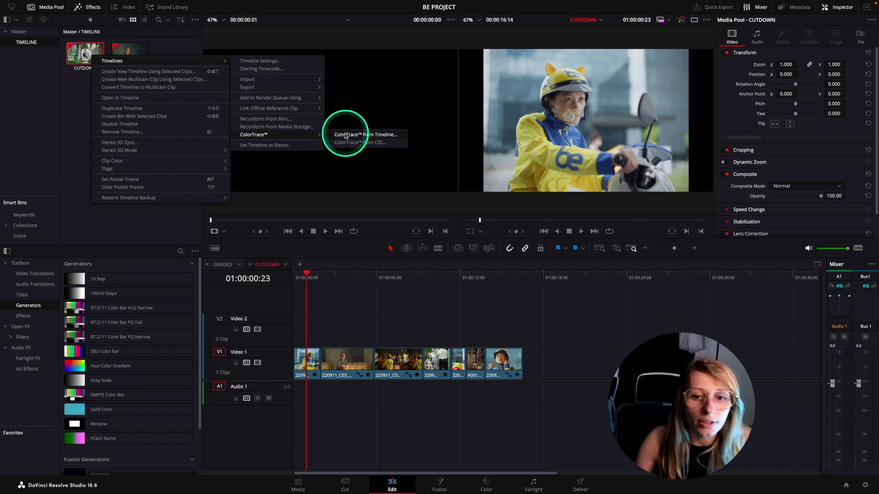
{"action": "left_click", "coordinate": [370, 135]}
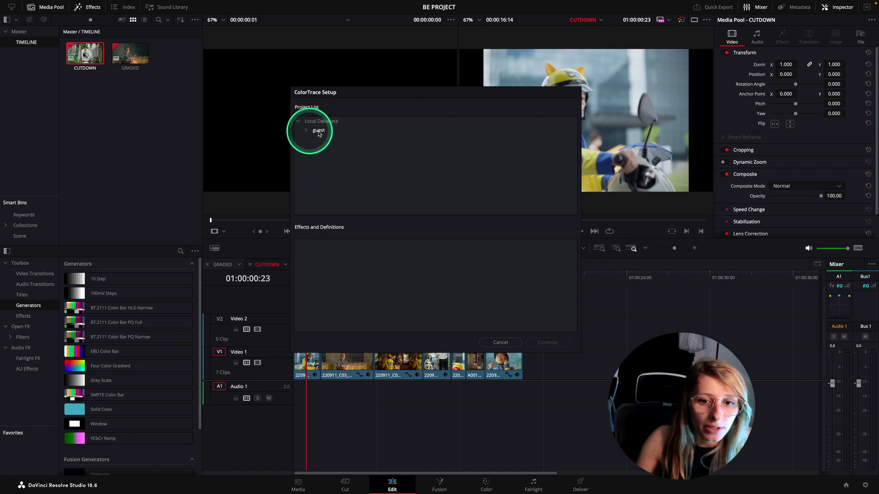
Expand the guest database and BE PROJECT, and select its GRADED timeline as source.
{"action": "left_click", "coordinate": [306, 131]}
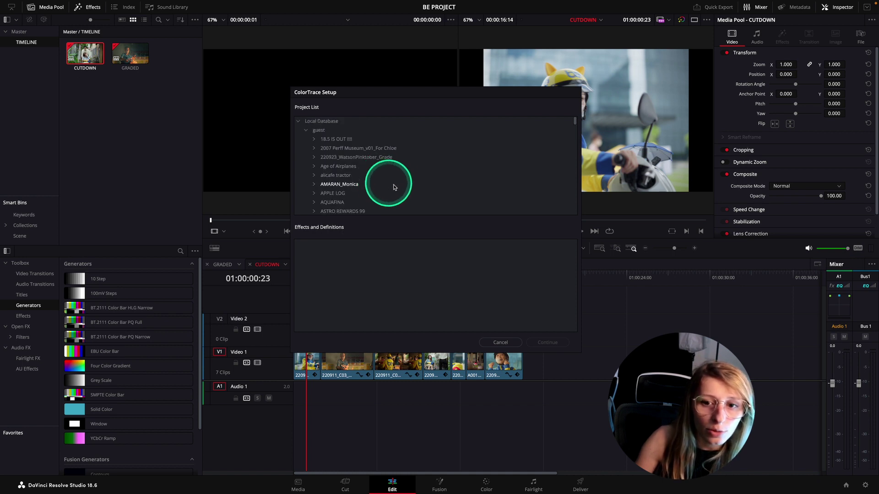
{"action": "scroll", "coordinate": [394, 184], "scroll_direction": "down", "scroll_amount": 3}
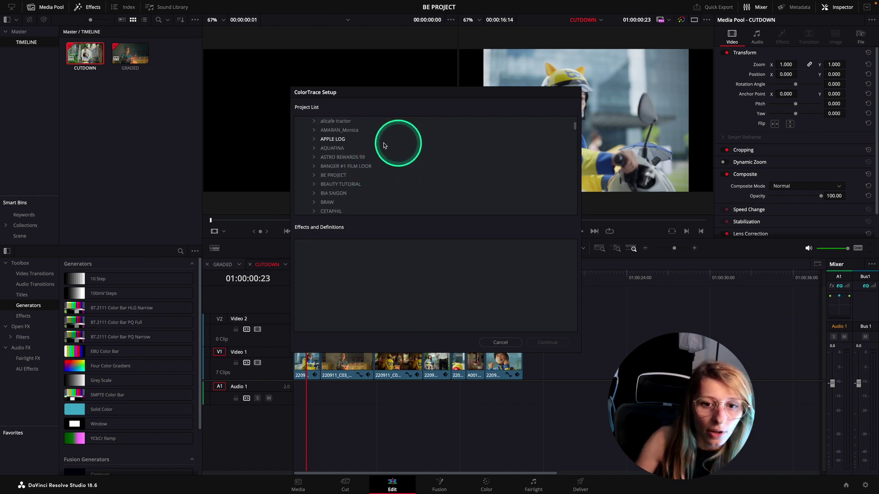
{"action": "left_click", "coordinate": [314, 176]}
{"action": "scroll", "coordinate": [392, 183], "scroll_direction": "down", "scroll_amount": 5}
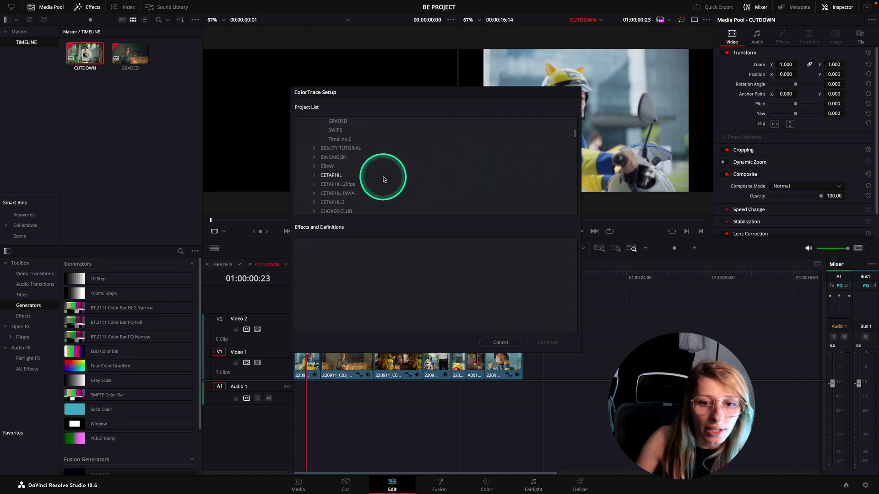
{"action": "scroll", "coordinate": [394, 176], "scroll_direction": "up", "scroll_amount": 2}
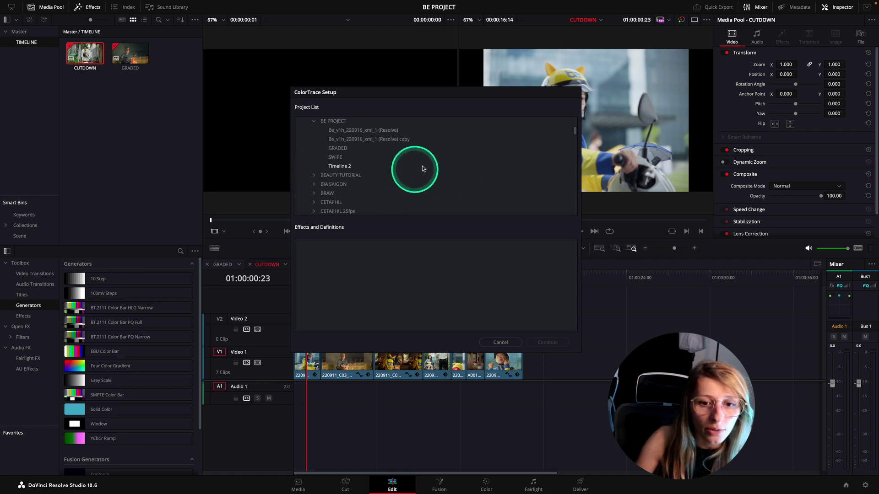
{"action": "left_click", "coordinate": [334, 149]}
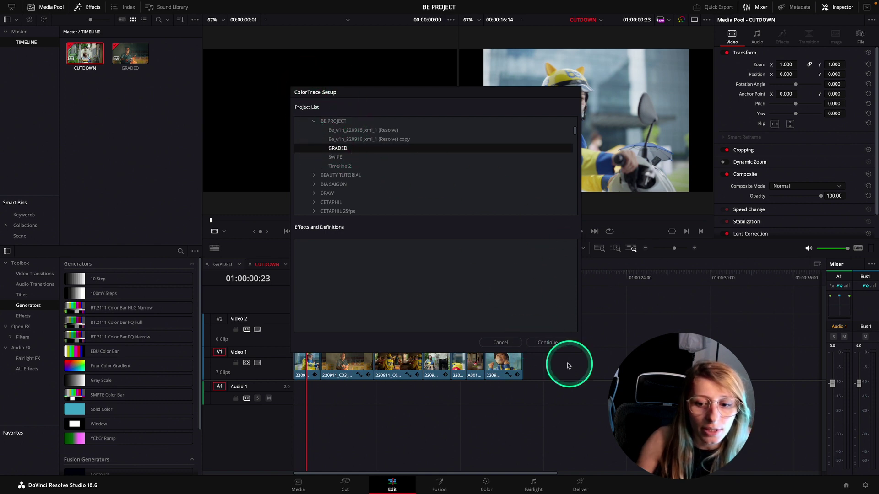
Continue to ColorTrace matching and check the matching source clips for clips 01 and 02.
{"action": "left_click", "coordinate": [537, 342]}
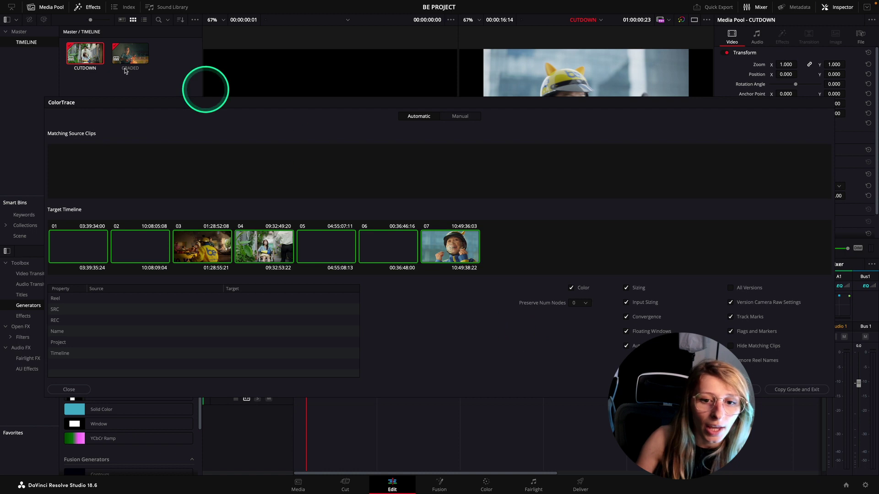
{"action": "left_click_drag", "start_coordinate": [230, 116], "coordinate": [187, 108]}
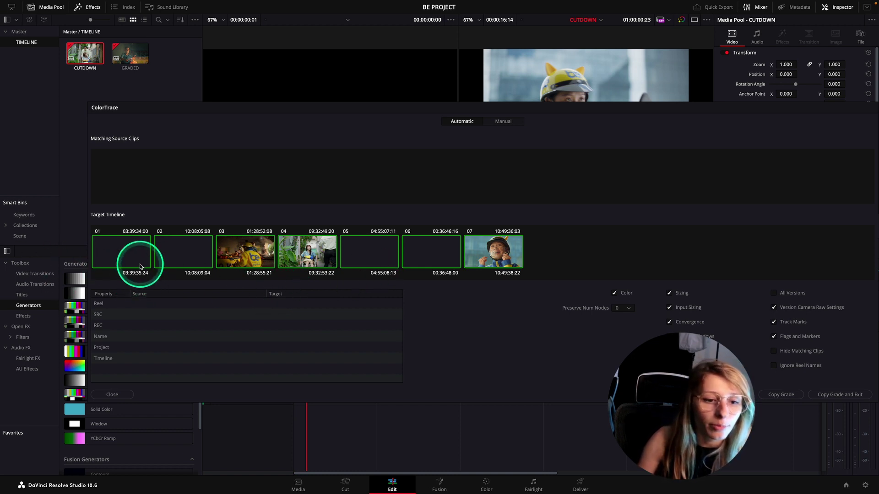
{"action": "left_click", "coordinate": [123, 251]}
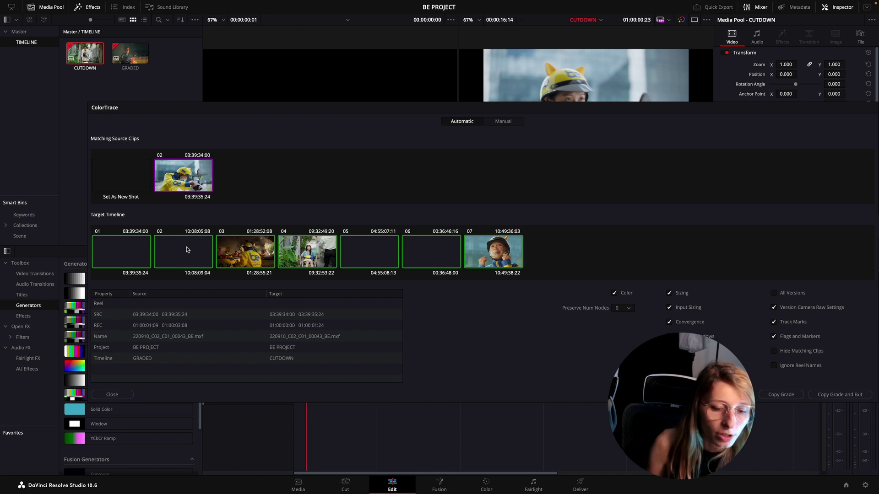
{"action": "left_click", "coordinate": [184, 249]}
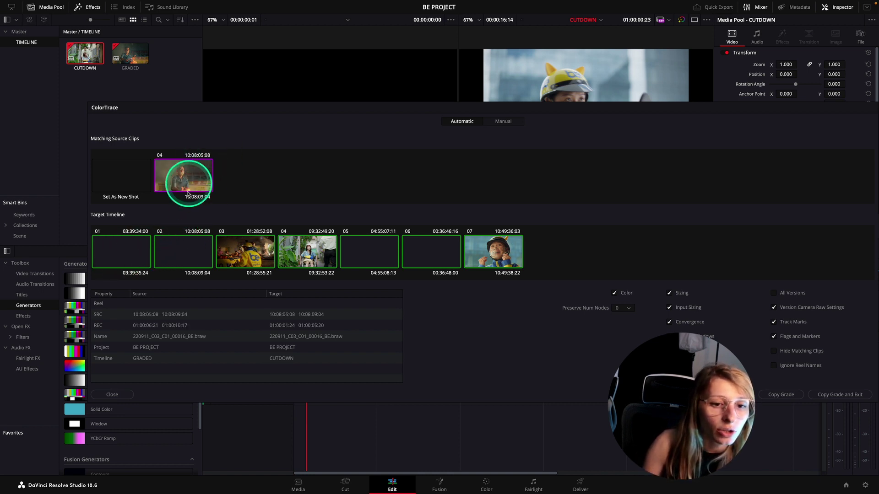
{"action": "left_click", "coordinate": [133, 243]}
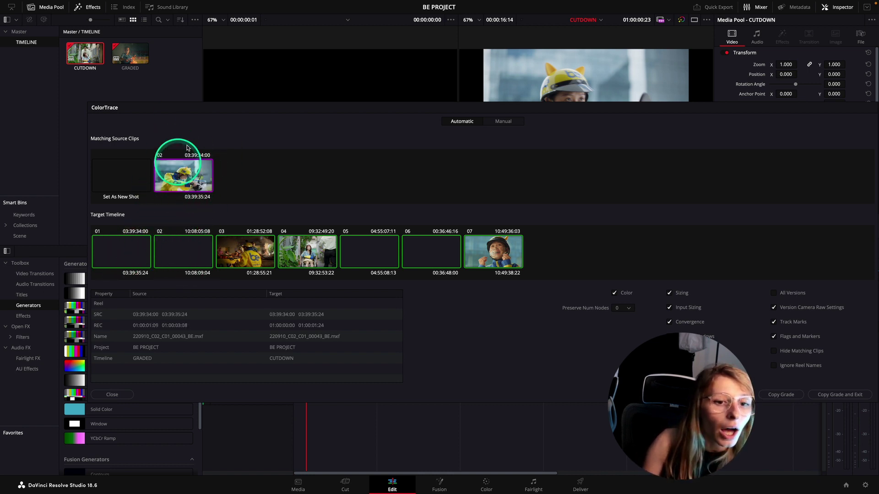
{"action": "left_click", "coordinate": [179, 168]}
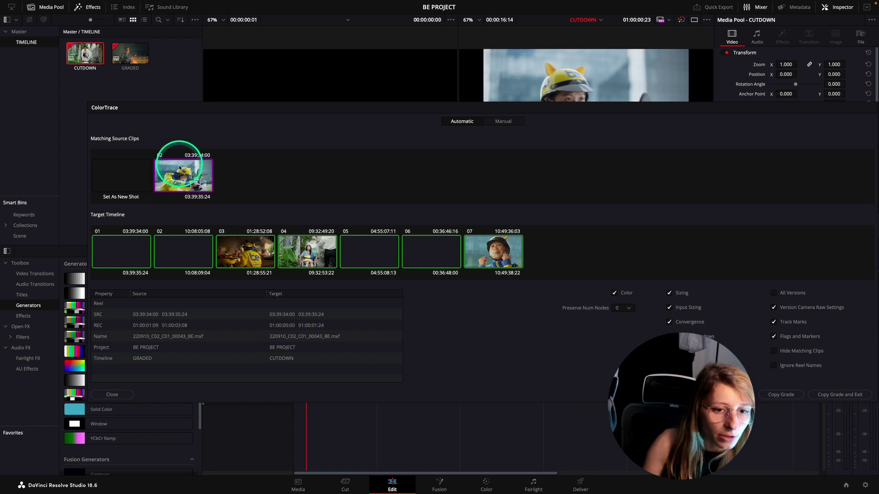
{"action": "left_click", "coordinate": [194, 250]}
{"action": "left_click", "coordinate": [197, 202]}
{"action": "left_click", "coordinate": [205, 187]}
{"action": "left_click", "coordinate": [259, 272]}
Check the matching source clips for CUTDOWN clips 03, 04 and 05.
{"action": "left_click", "coordinate": [247, 239]}
{"action": "left_click", "coordinate": [212, 173]}
{"action": "left_click", "coordinate": [245, 240]}
{"action": "left_click", "coordinate": [198, 183]}
{"action": "left_click", "coordinate": [168, 142]}
{"action": "left_click", "coordinate": [313, 255]}
{"action": "left_click", "coordinate": [303, 251]}
{"action": "left_click", "coordinate": [204, 178]}
{"action": "left_click", "coordinate": [168, 156]}
{"action": "left_click", "coordinate": [326, 229]}
{"action": "left_click", "coordinate": [348, 246]}
{"action": "left_click", "coordinate": [166, 167]}
Check the matching source clips for CUTDOWN clips 06 and 07.
{"action": "left_click", "coordinate": [353, 259]}
{"action": "left_click", "coordinate": [426, 248]}
{"action": "left_click", "coordinate": [183, 174]}
{"action": "left_click", "coordinate": [409, 251]}
{"action": "left_click", "coordinate": [290, 191]}
{"action": "left_click", "coordinate": [225, 188]}
{"action": "left_click", "coordinate": [603, 234]}
{"action": "left_click", "coordinate": [497, 253]}
{"action": "left_click", "coordinate": [138, 181]}
{"action": "left_click", "coordinate": [161, 165]}
{"action": "left_click", "coordinate": [547, 282]}
{"action": "left_click", "coordinate": [498, 250]}
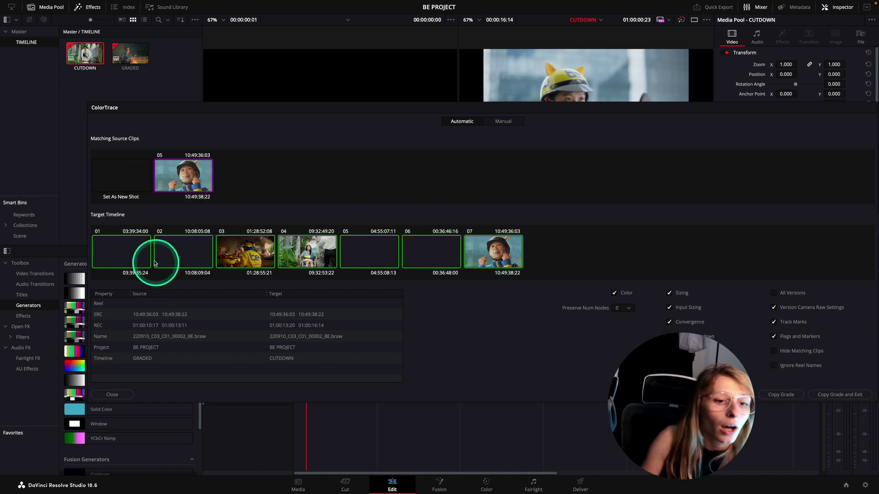
Recheck the matches for clips 01 and 02, then Copy Grade onto CUTDOWN and exit.
{"action": "left_click", "coordinate": [142, 255]}
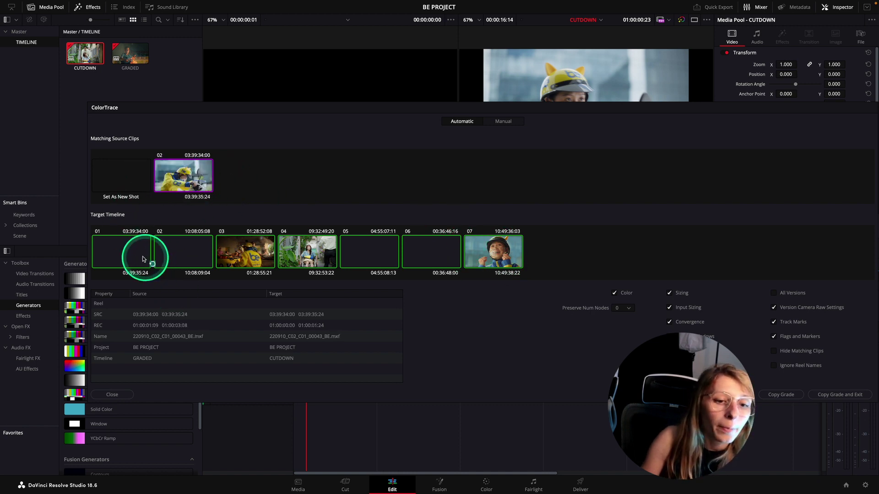
{"action": "left_click", "coordinate": [195, 259]}
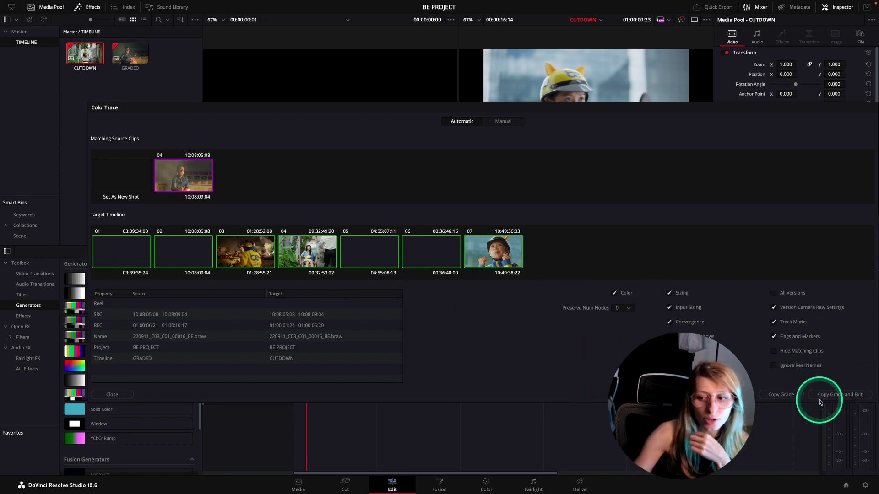
{"action": "left_click", "coordinate": [841, 396]}
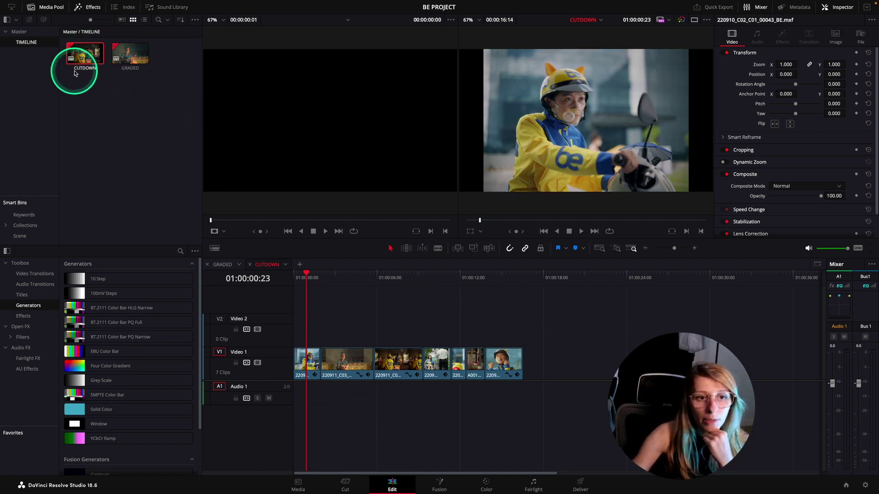
Scrub to the start of CUTDOWN and open it on the Color page.
{"action": "mouse_move", "coordinate": [314, 281]}
{"action": "left_mouse_down"}
{"action": "mouse_move", "coordinate": [299, 284]}
{"action": "mouse_move", "coordinate": [311, 284]}
{"action": "left_mouse_up"}
{"action": "left_click", "coordinate": [317, 386]}
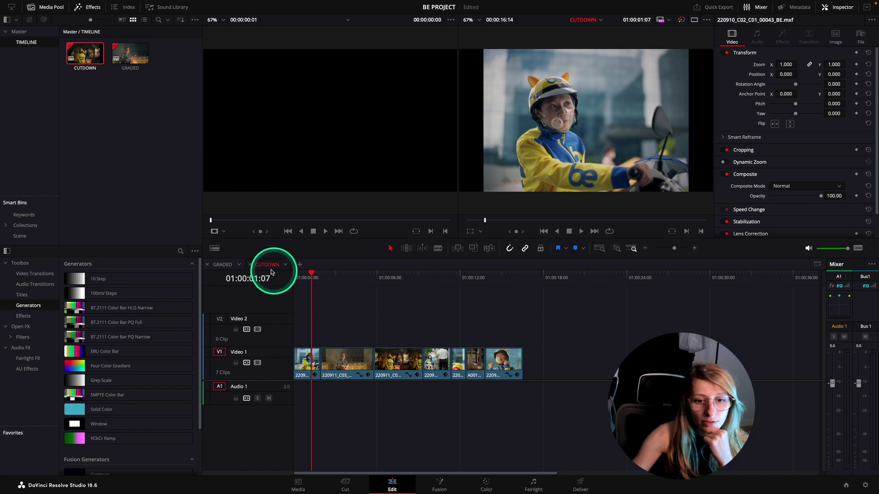
{"action": "left_click", "coordinate": [485, 484]}
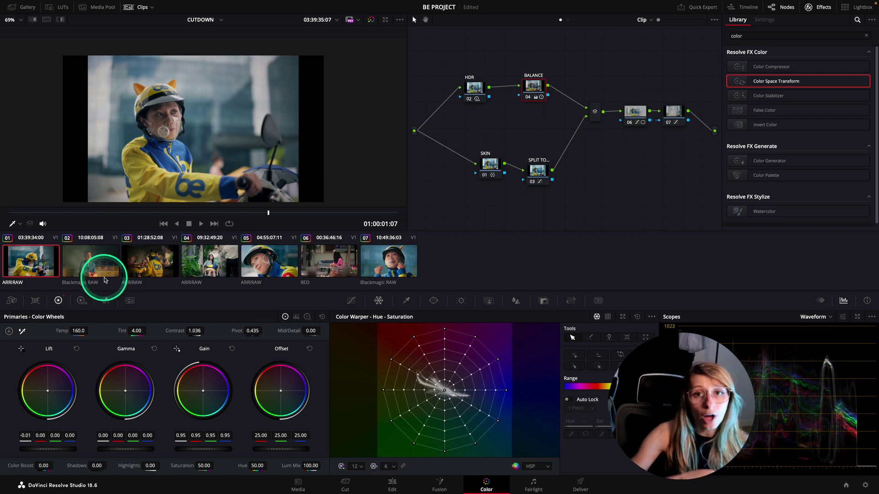
Inspect the traced grades on clips 02 through 07, stepping back to clip 01.
{"action": "left_click", "coordinate": [91, 269]}
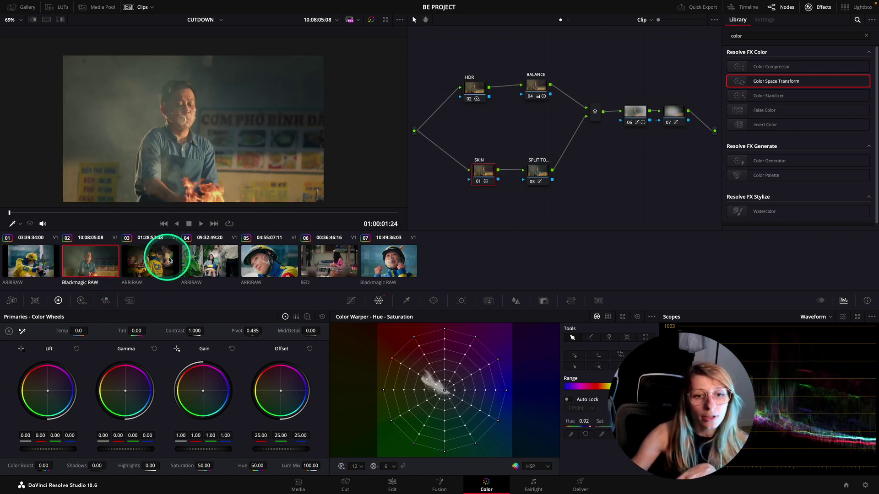
{"action": "left_click", "coordinate": [155, 261]}
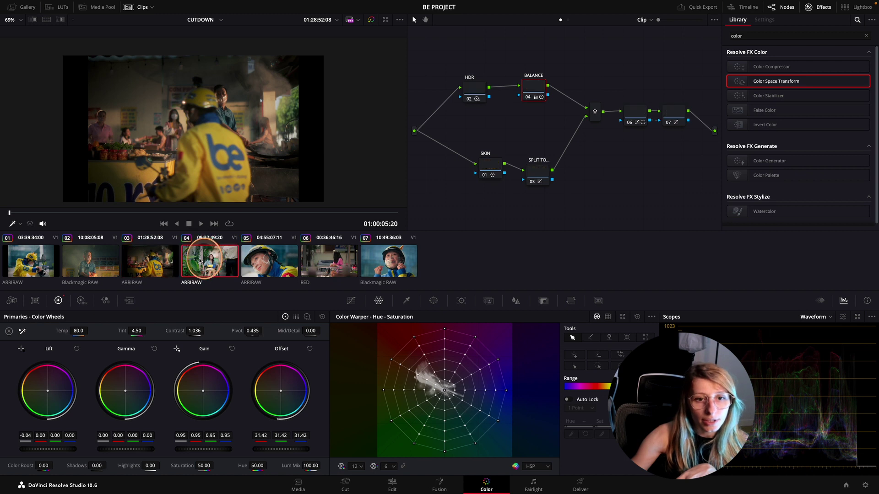
{"action": "left_click", "coordinate": [206, 260]}
{"action": "left_click", "coordinate": [264, 256]}
{"action": "left_click", "coordinate": [349, 256]}
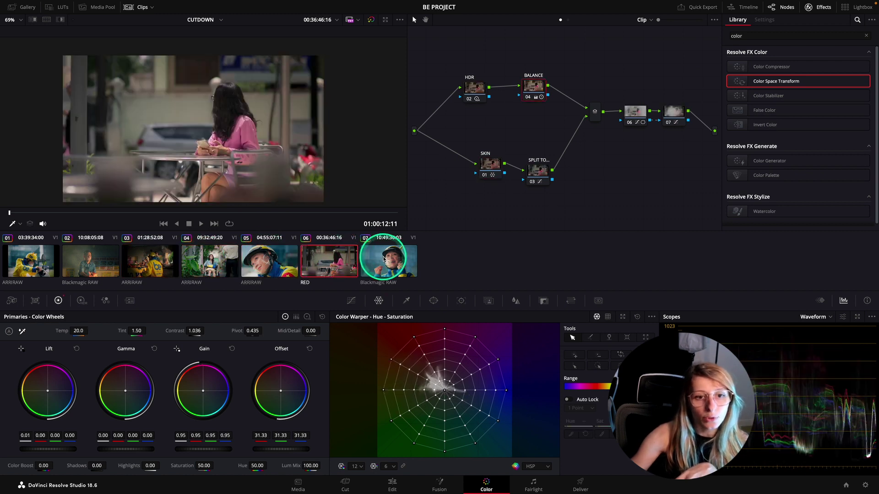
{"action": "left_click", "coordinate": [384, 259]}
{"action": "left_click", "coordinate": [333, 273]}
{"action": "left_click", "coordinate": [249, 261]}
{"action": "left_click", "coordinate": [218, 261]}
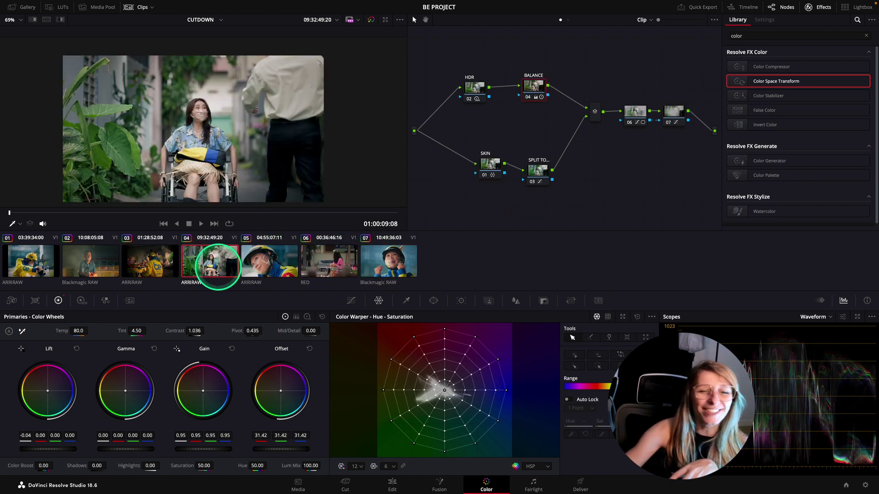
{"action": "left_click", "coordinate": [35, 259]}
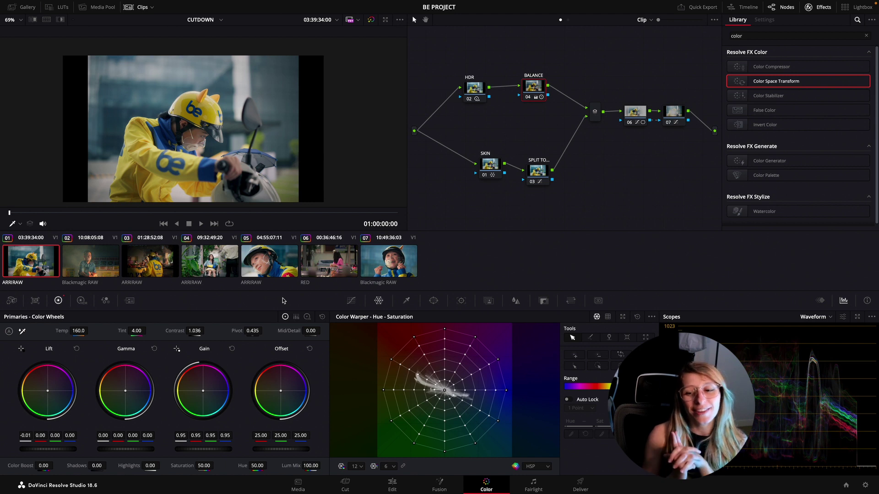
{"action": "key", "text": "Down"}
{"action": "key", "text": "Down"}
{"action": "key", "text": "Down"}
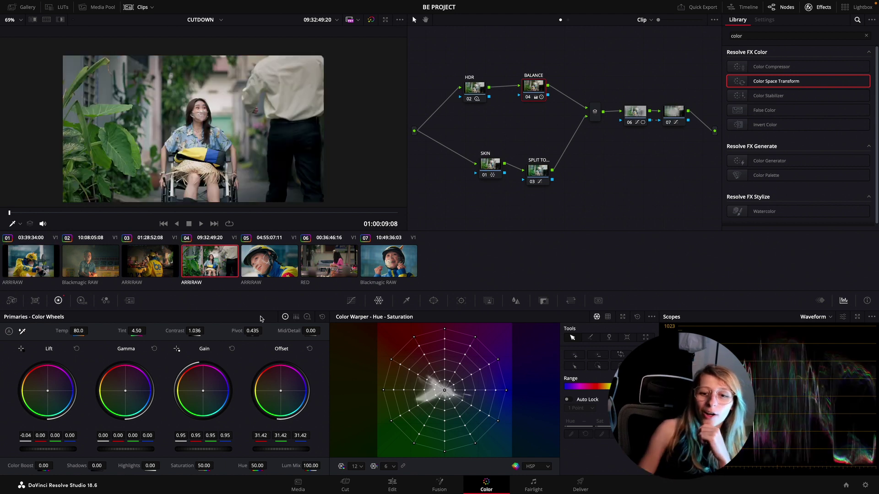